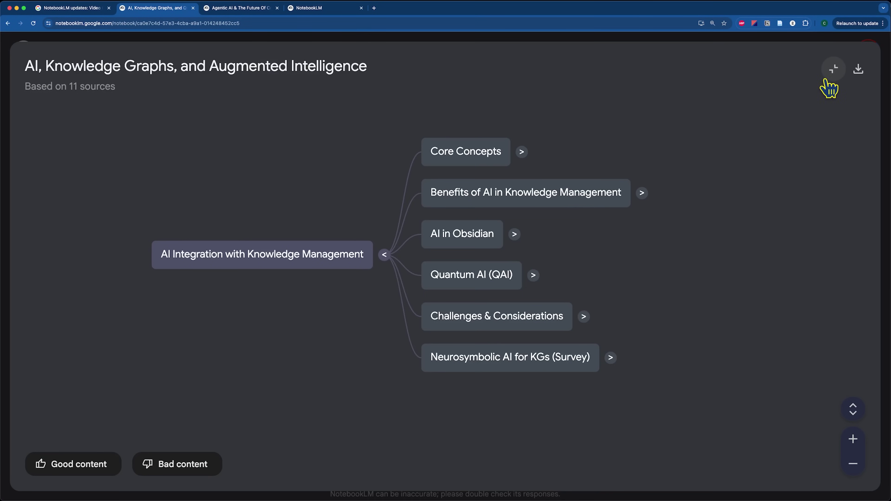
- Exit the full-screen mind map and open the Video Overview options of the notebook on knowledge graphs and quantum computing
{"action": "left_click", "coordinate": [833, 69]}
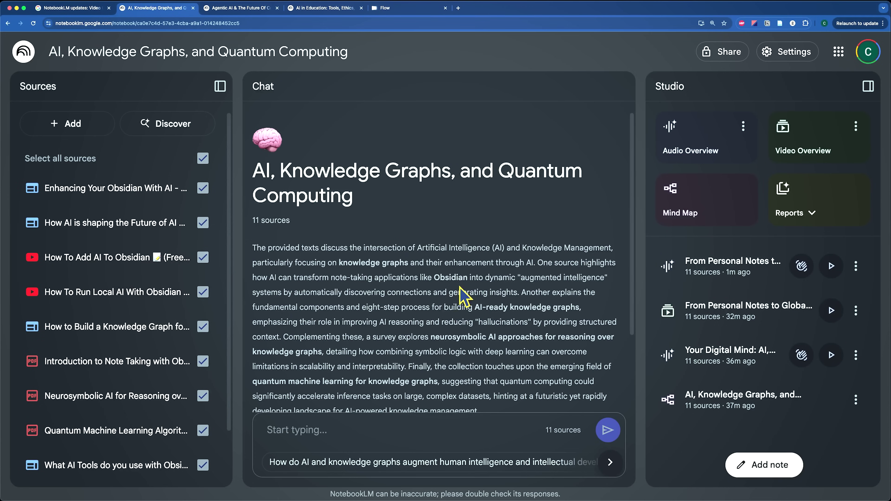
{"action": "left_click", "coordinate": [856, 127]}
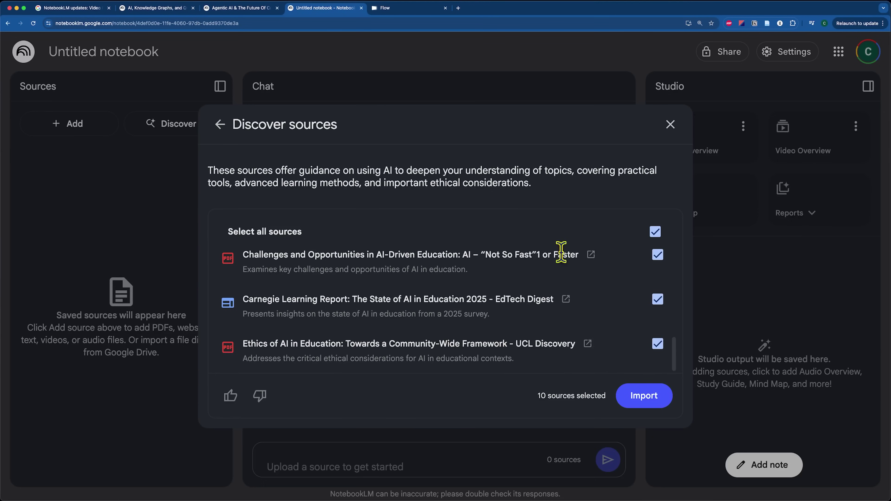
- Import all 10 selected sources on AI in education from Discover sources into the untitled notebook
{"action": "left_click", "coordinate": [655, 401]}
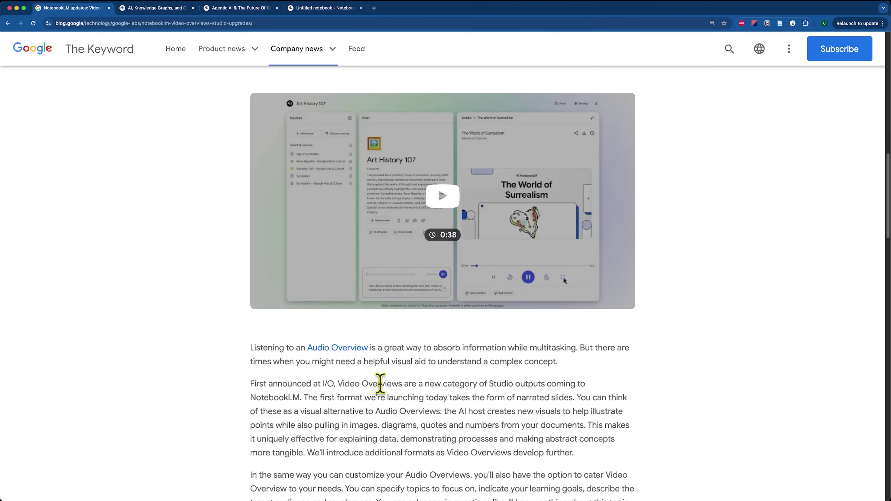
- Read the Keyword article's sections on Video Overviews and the new upgrades to the Studio
{"action": "scroll", "coordinate": [381, 382], "scroll_direction": "down", "scroll_amount": 1}
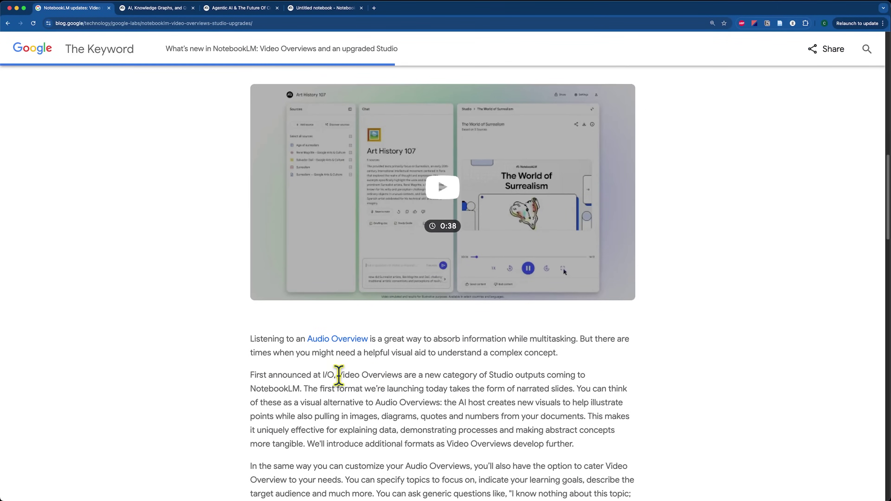
{"action": "left_click_drag", "start_coordinate": [401, 374], "coordinate": [411, 374]}
{"action": "scroll", "coordinate": [412, 374], "scroll_direction": "down", "scroll_amount": 8}
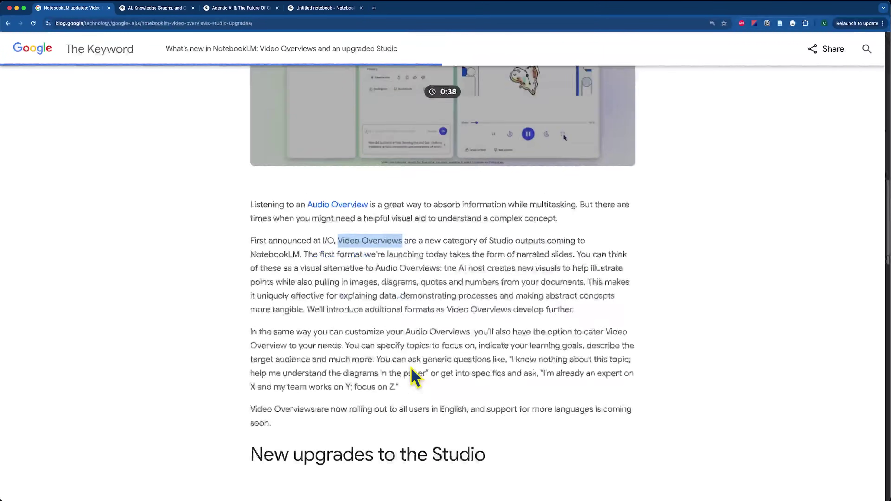
{"action": "left_click_drag", "start_coordinate": [301, 290], "coordinate": [513, 310]}
{"action": "left_click", "coordinate": [514, 310]}
{"action": "scroll", "coordinate": [515, 308], "scroll_direction": "down", "scroll_amount": 7}
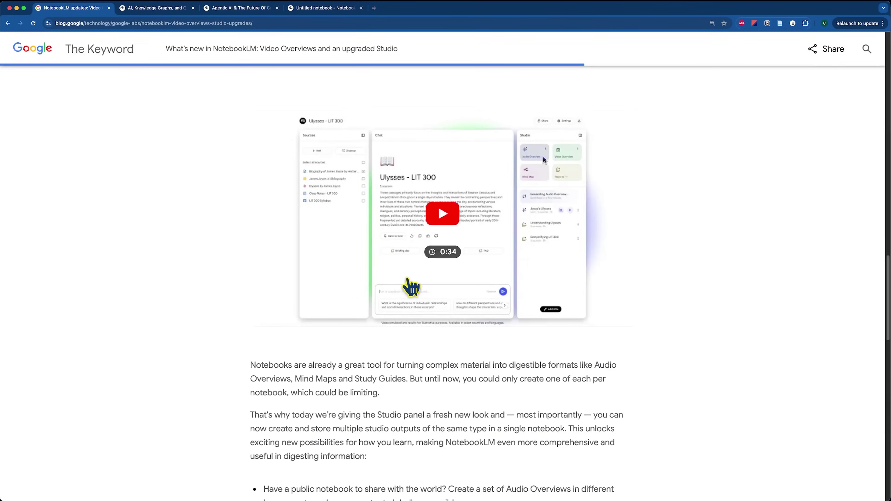
{"action": "scroll", "coordinate": [450, 368], "scroll_direction": "down", "scroll_amount": 5}
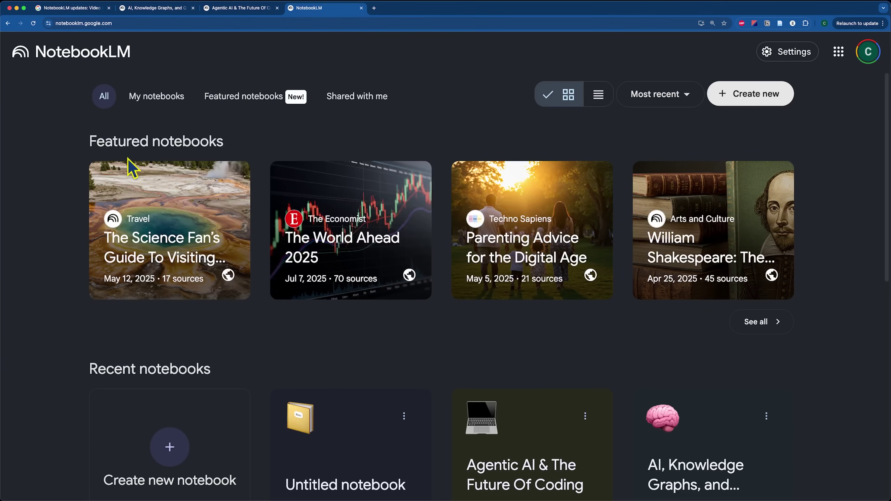
- Browse the notebook listings under My notebooks, Featured notebooks and Shared with me, and return to All
{"action": "left_click_drag", "start_coordinate": [88, 142], "coordinate": [225, 151]}
{"action": "left_click", "coordinate": [242, 174]}
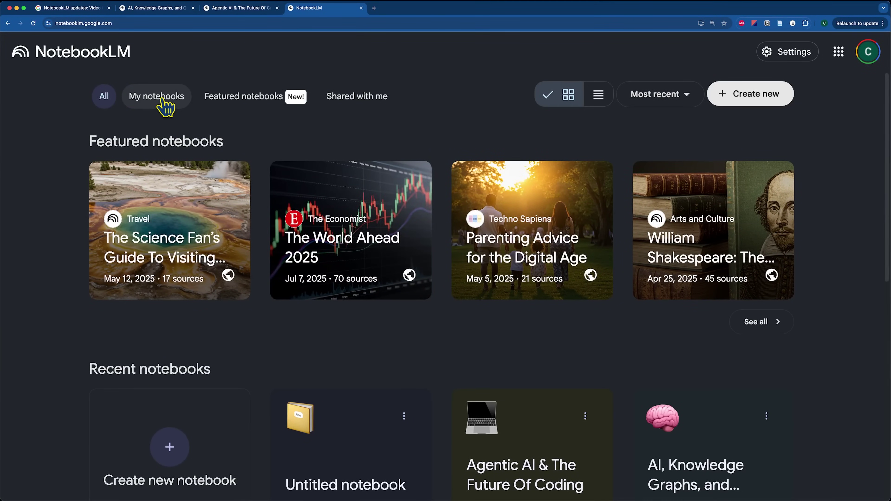
{"action": "left_click", "coordinate": [164, 101]}
{"action": "left_click", "coordinate": [263, 102]}
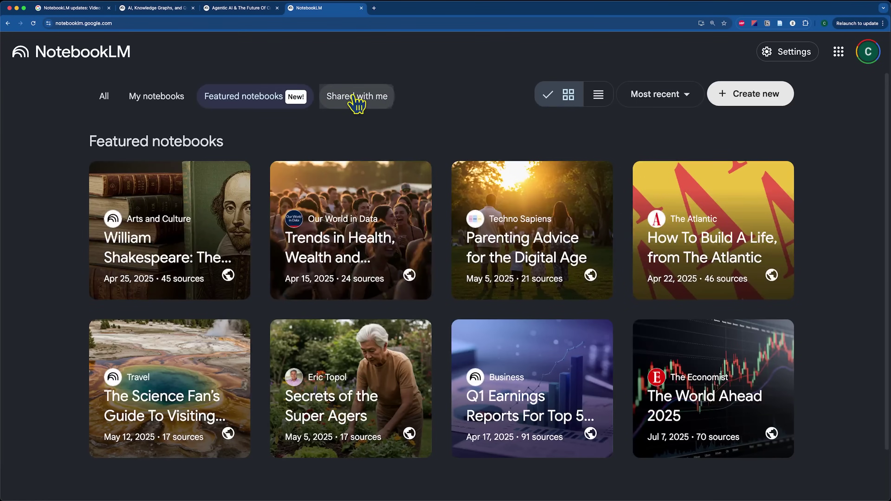
{"action": "left_click", "coordinate": [355, 102]}
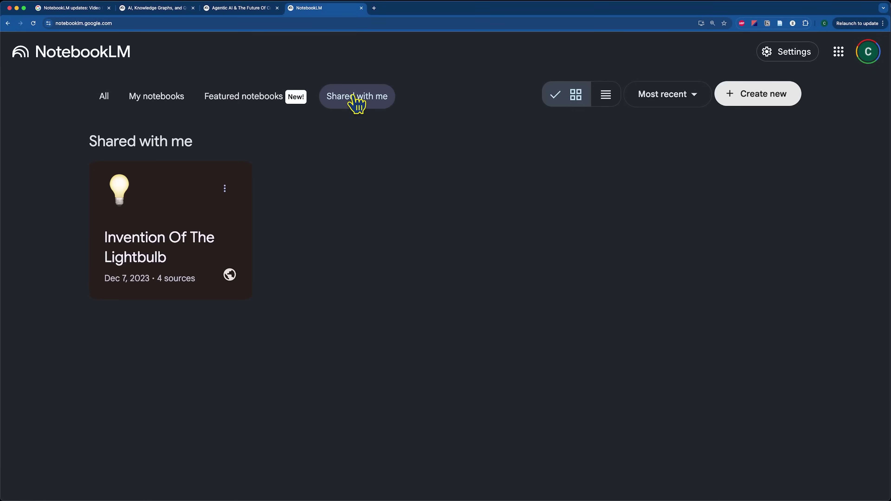
{"action": "left_click", "coordinate": [111, 102]}
- Open the existing mind map in the AI, Knowledge Graphs, and Quantum Computing notebook and exit its full-screen view
{"action": "left_click", "coordinate": [161, 11]}
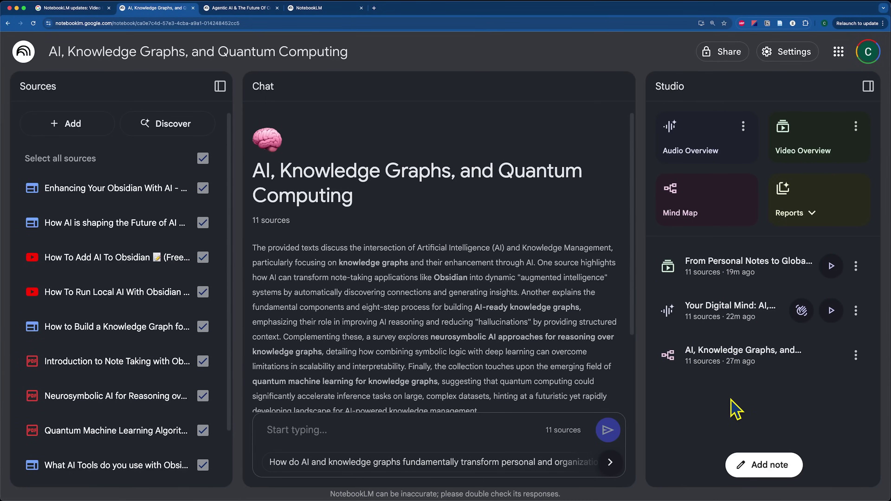
{"action": "mouse_move", "coordinate": [817, 218]}
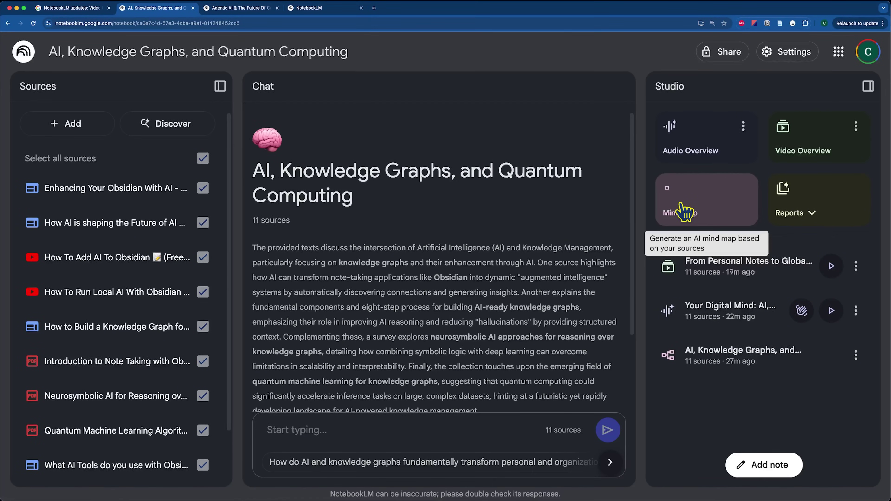
{"action": "left_click", "coordinate": [725, 362]}
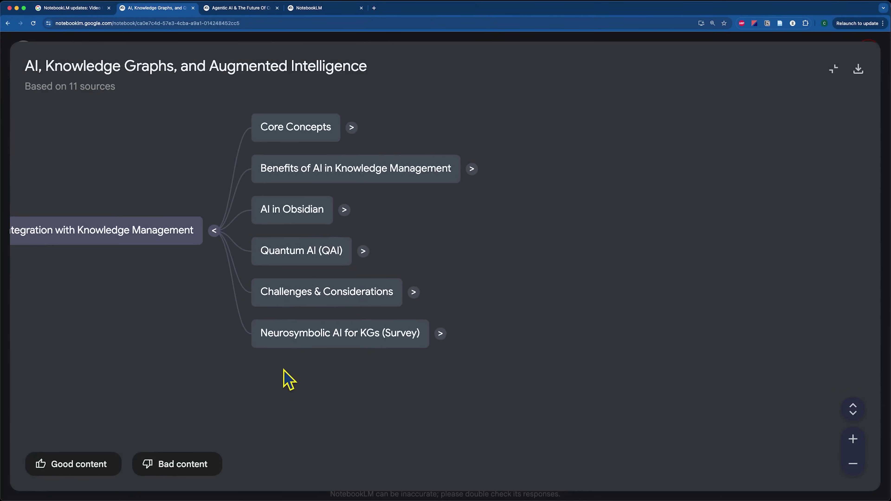
{"action": "left_click_drag", "start_coordinate": [280, 365], "coordinate": [461, 382]}
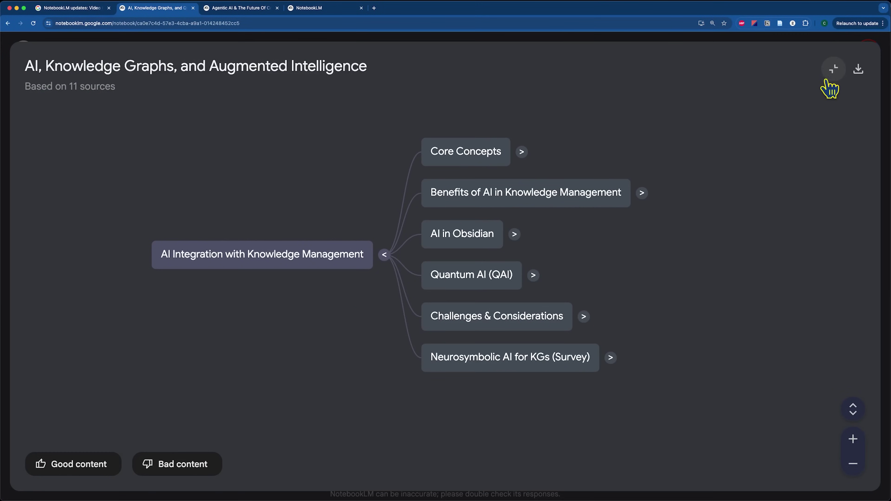
{"action": "left_click", "coordinate": [834, 68]}
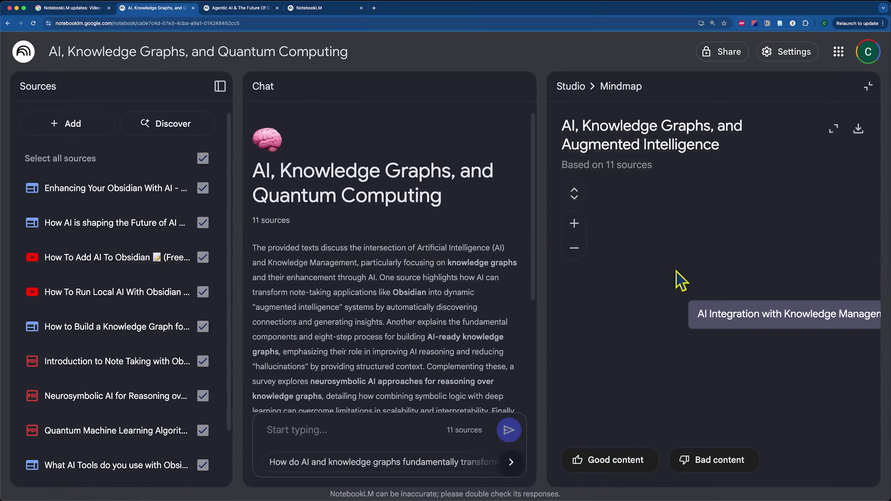
- Expand the Quantum AI (QAI) branch to examine its subtopics and close the mind map
{"action": "scroll", "coordinate": [636, 348], "scroll_direction": "down", "scroll_amount": 5}
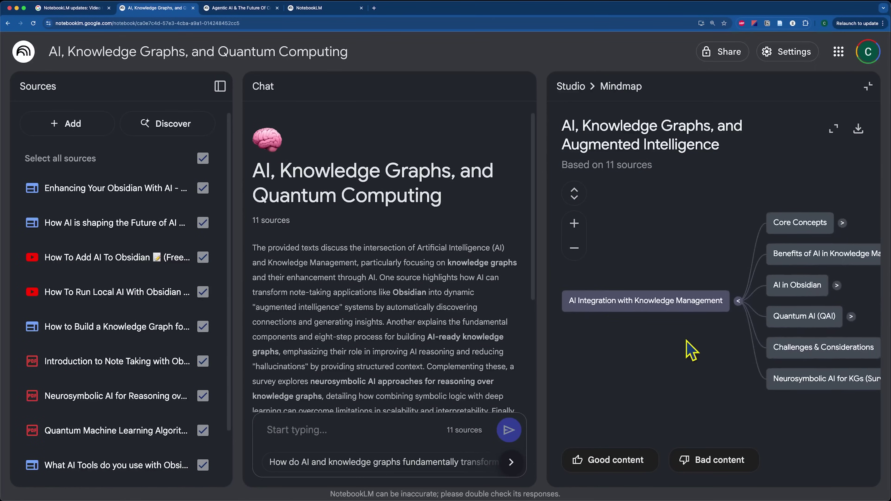
{"action": "left_click_drag", "start_coordinate": [714, 354], "coordinate": [698, 349]}
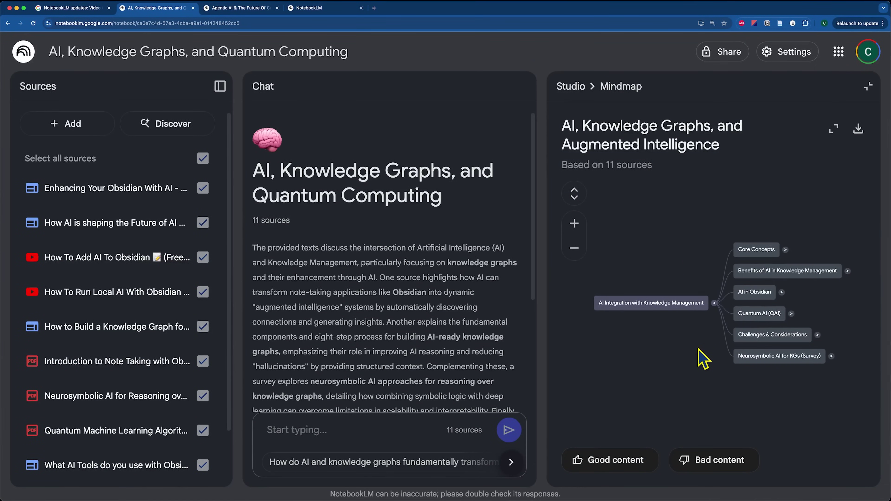
{"action": "scroll", "coordinate": [375, 291], "scroll_direction": "down", "scroll_amount": 5}
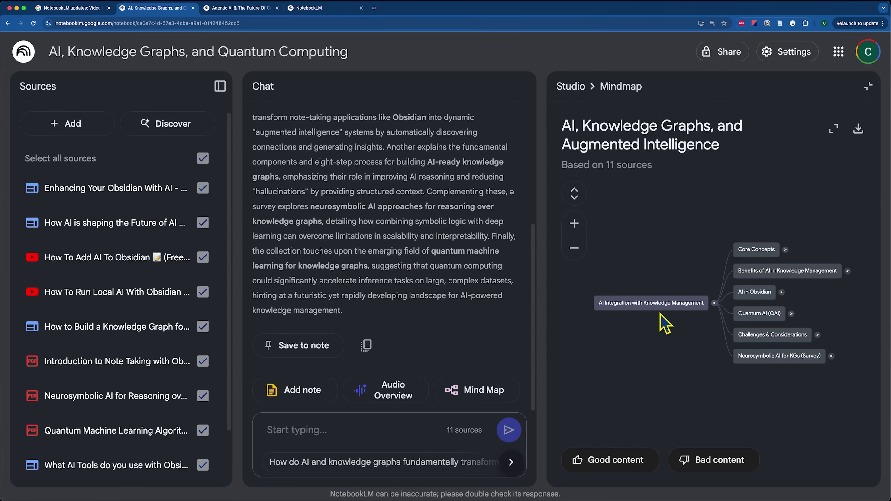
{"action": "left_click", "coordinate": [791, 314]}
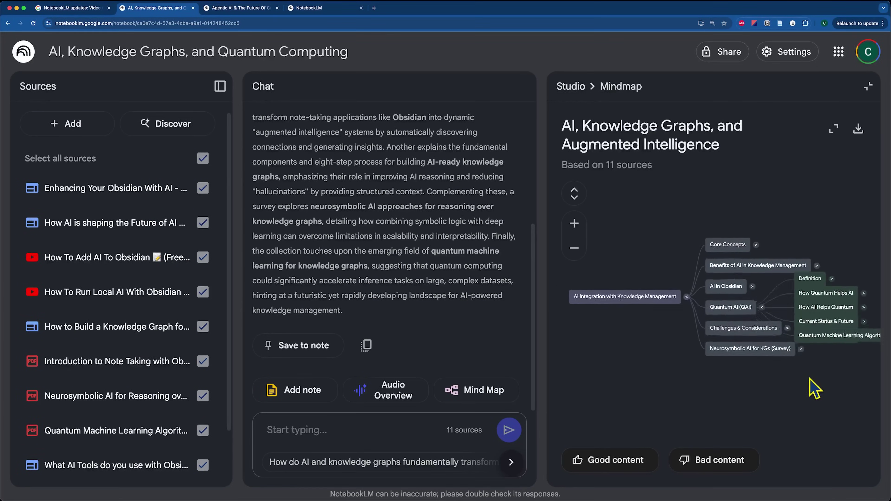
{"action": "scroll", "coordinate": [737, 375], "scroll_direction": "down", "scroll_amount": 5}
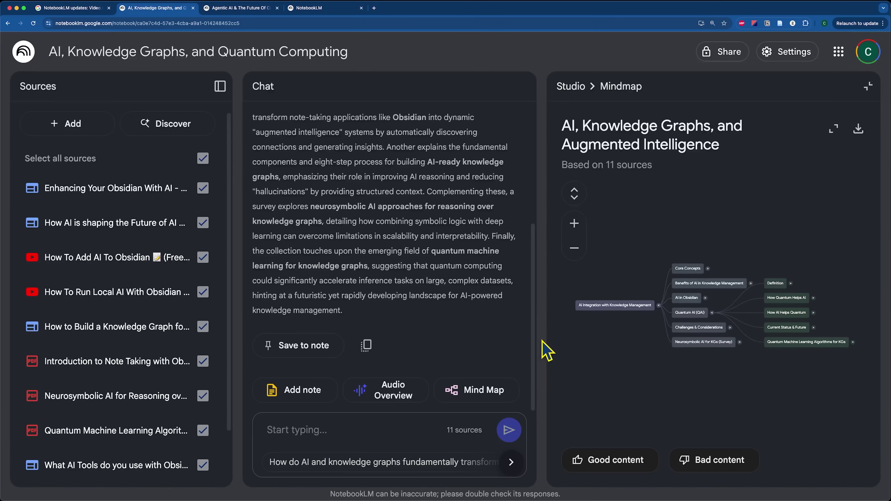
{"action": "left_click", "coordinate": [865, 89]}
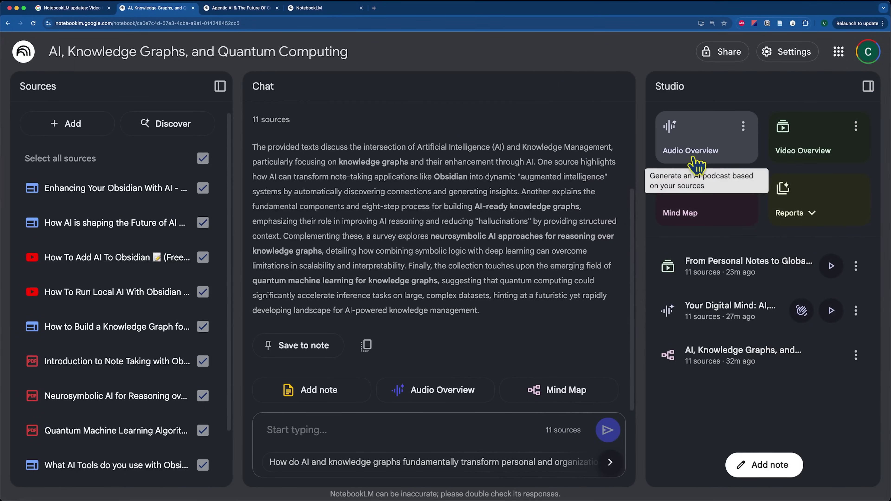
- Generate another Audio Overview from the notebook's 11 sources
{"action": "left_click", "coordinate": [695, 147]}
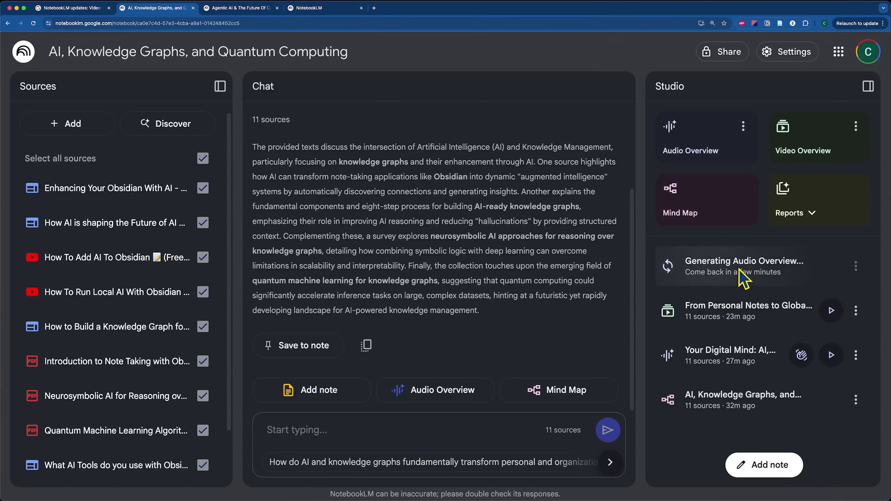
{"action": "left_click", "coordinate": [782, 169]}
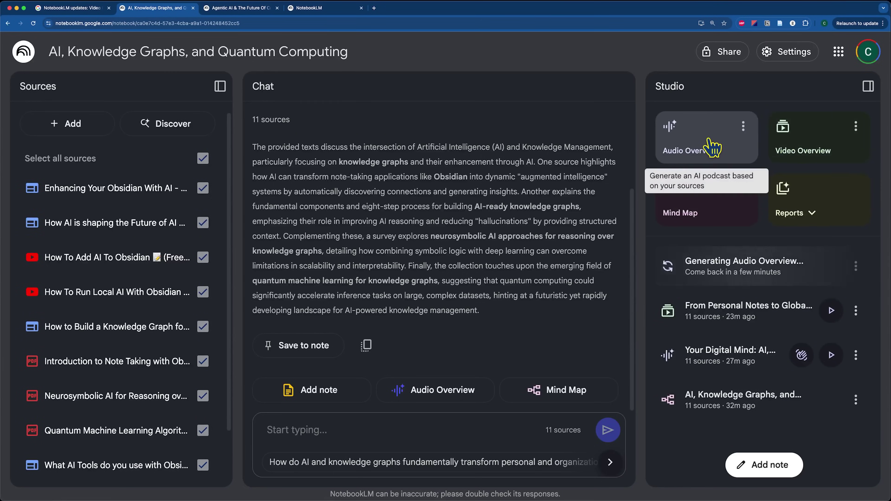
- Examine the length and focus settings for customizing an Audio Overview and close them without generating
{"action": "left_click", "coordinate": [743, 132]}
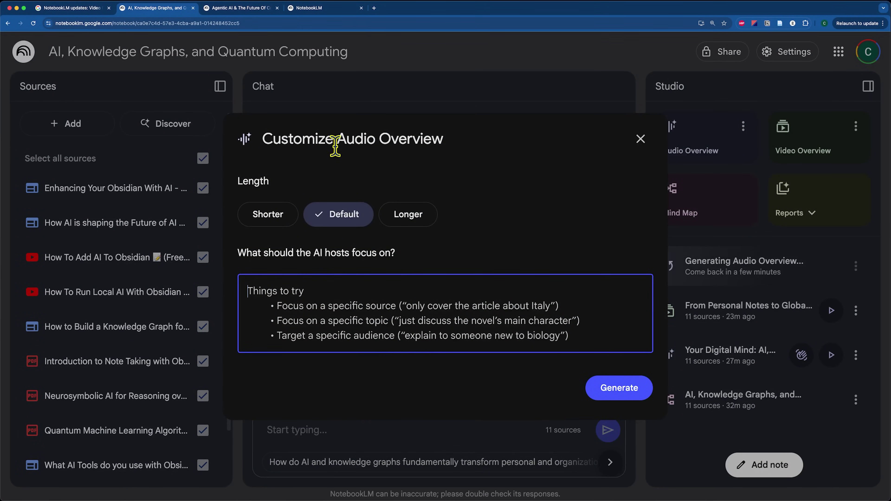
{"action": "left_click_drag", "start_coordinate": [335, 144], "coordinate": [443, 139]}
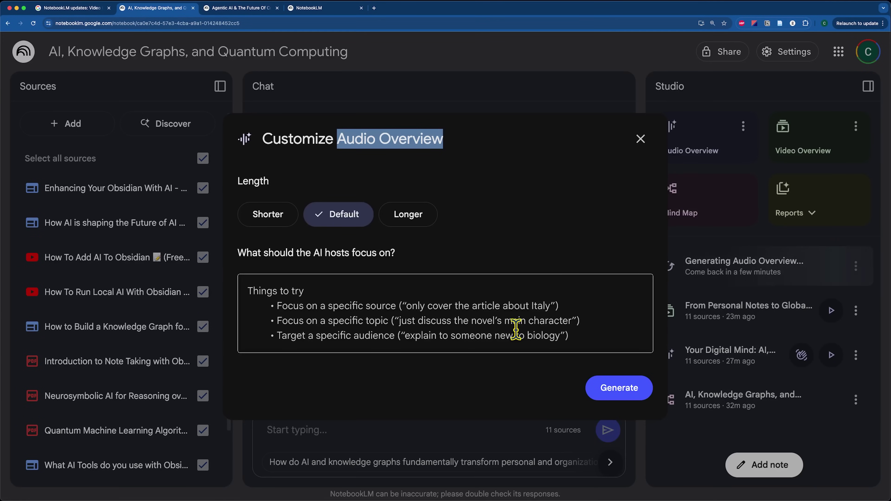
{"action": "left_click", "coordinate": [382, 170]}
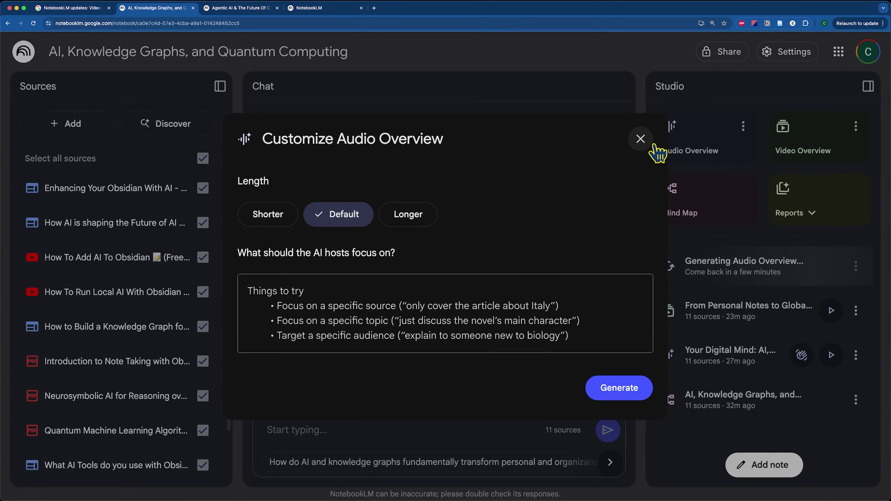
{"action": "left_click", "coordinate": [640, 138]}
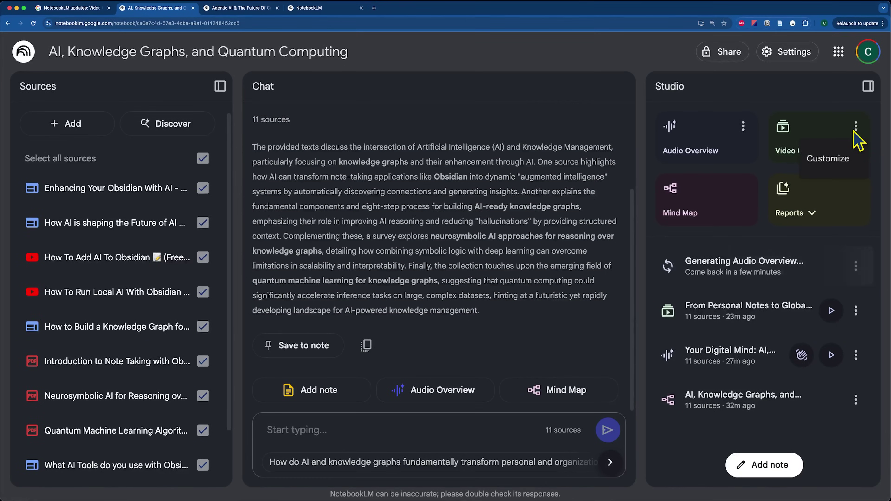
- Examine the host focus suggestions for customizing a Video Overview and close them without generating
{"action": "left_click", "coordinate": [855, 131]}
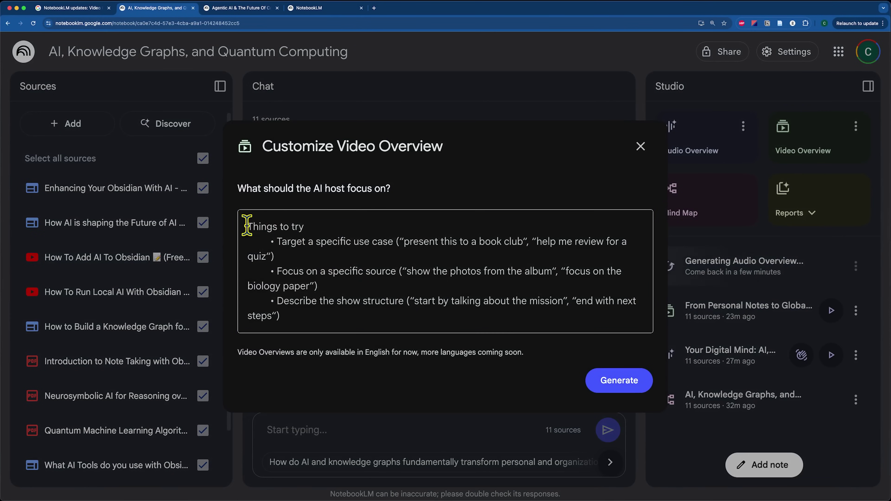
{"action": "left_click", "coordinate": [296, 229]}
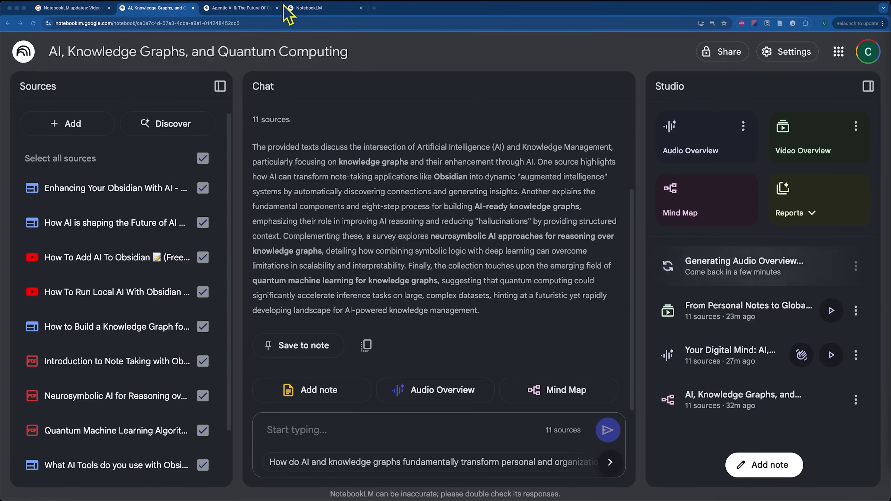
- Check the Studio outputs in the Agentic AI & The Future Of Coding notebook and return to the previous notebook
{"action": "left_click", "coordinate": [245, 10]}
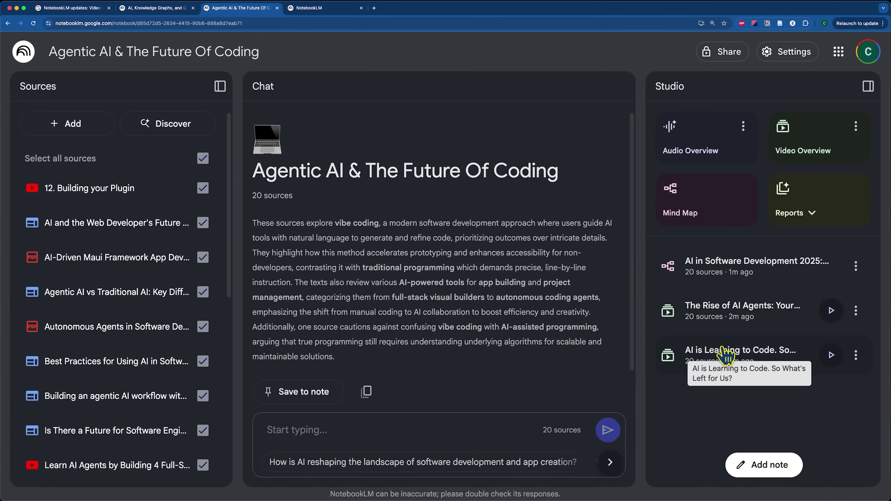
{"action": "key", "text": "ctrl+shift+Tab"}
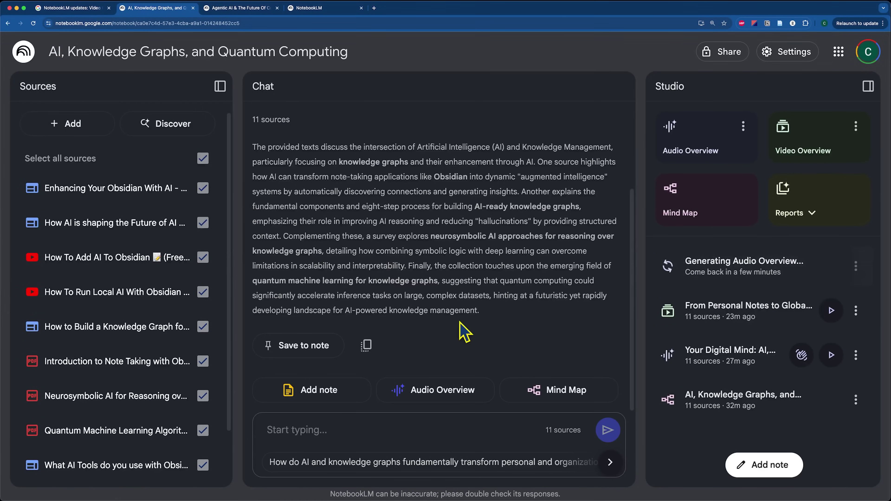
- Review the title and the start of the source summary of the knowledge graphs and quantum computing notebook
{"action": "left_click", "coordinate": [49, 52]}
{"action": "left_click_drag", "start_coordinate": [49, 51], "coordinate": [364, 81]}
{"action": "scroll", "coordinate": [392, 252], "scroll_direction": "up", "scroll_amount": 3}
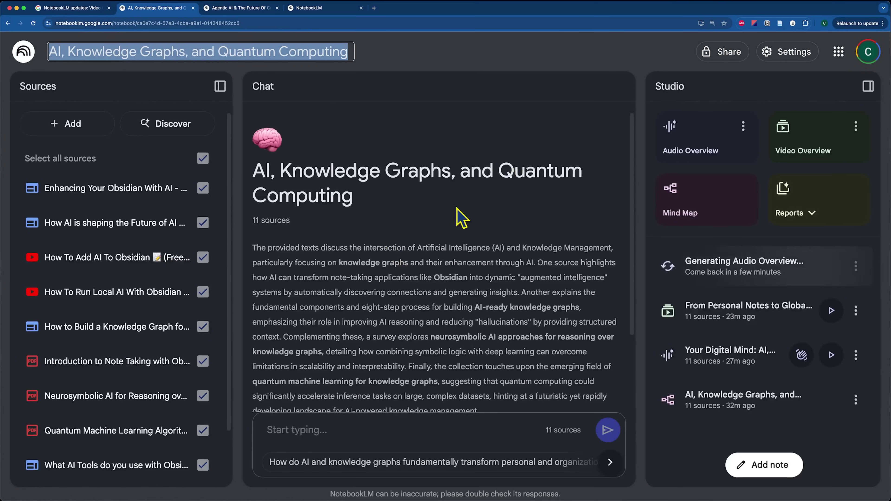
{"action": "left_click", "coordinate": [402, 256]}
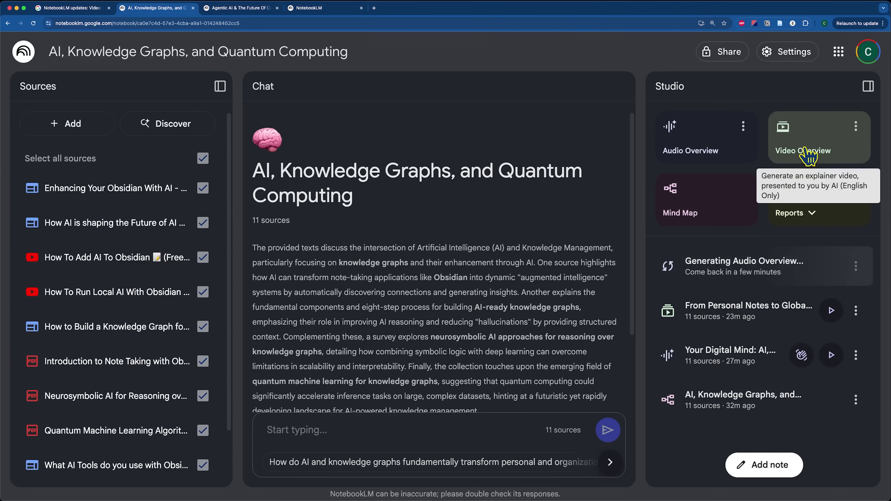
- Try to generate another Video Overview from the notebook's sources and reload the page
{"action": "left_click", "coordinate": [837, 146]}
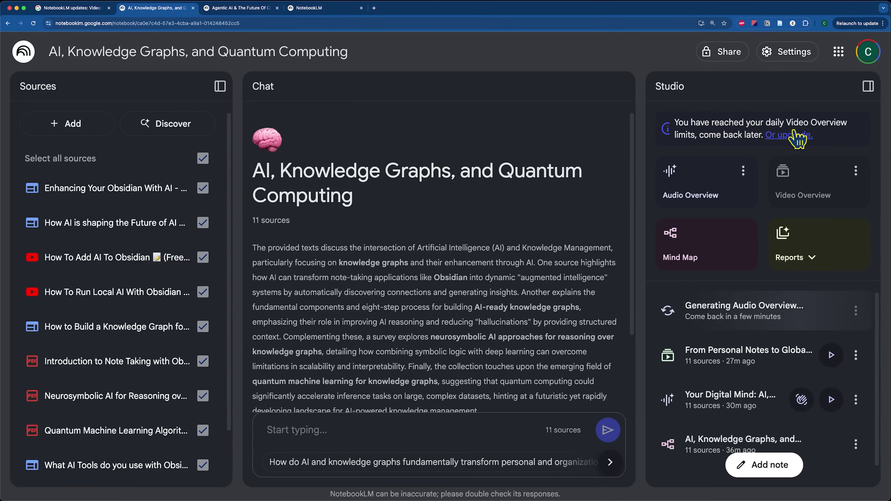
{"action": "left_click", "coordinate": [34, 23]}
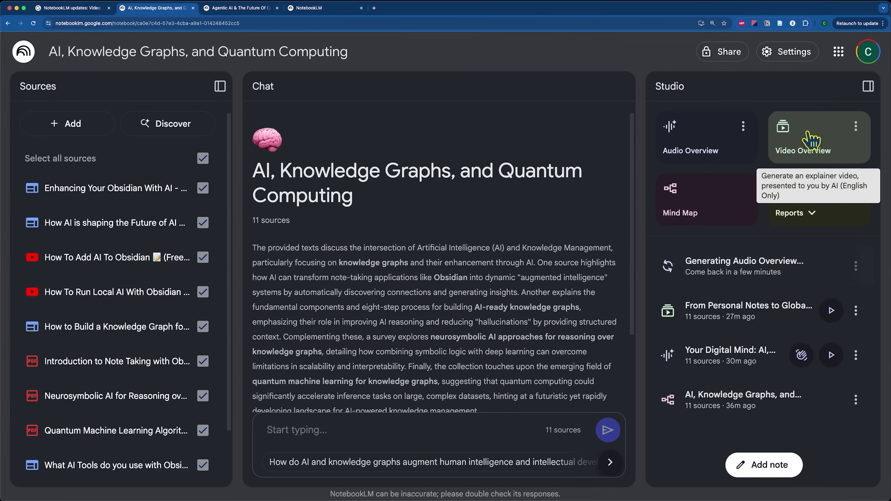
- Play the Video Overview "From Personal Notes to Global Brains" in the knowledge graphs notebook
{"action": "left_click", "coordinate": [743, 312]}
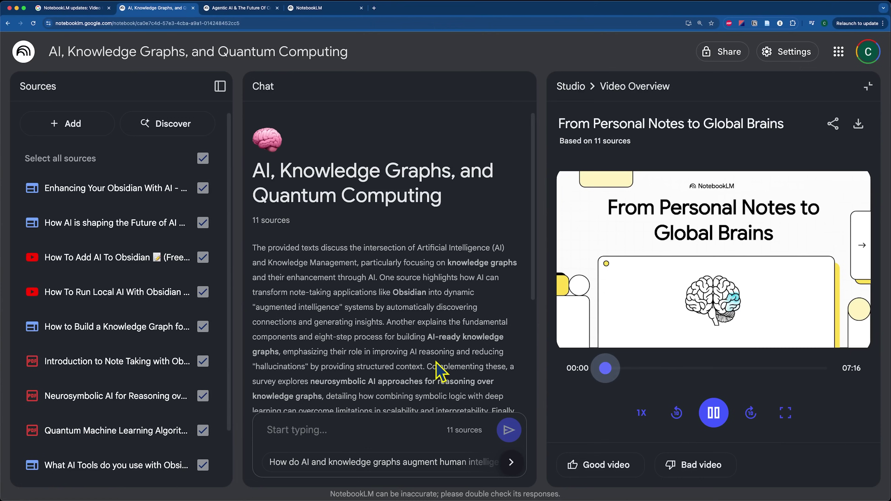
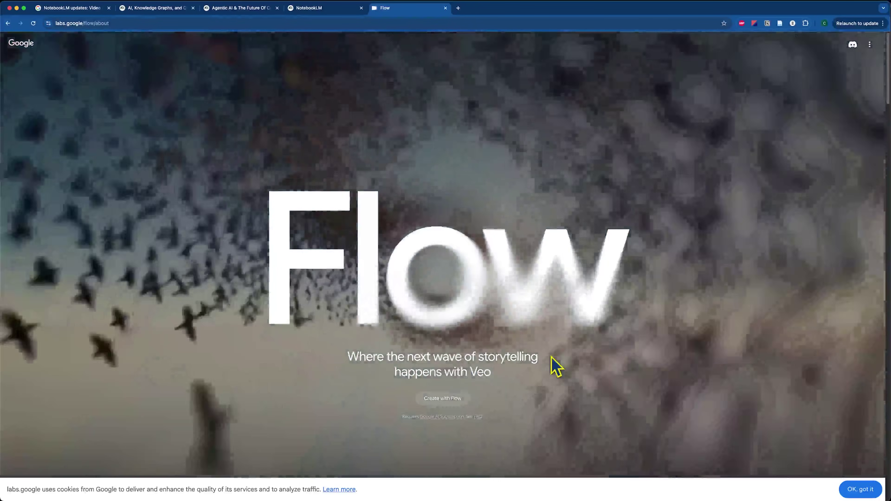
- Review the Flow page's AI filmmaking features, including the Consistent, Seamless and Cinematic capabilities, and glance back at the knowledge graphs notebook
{"action": "scroll", "coordinate": [554, 365], "scroll_direction": "down", "scroll_amount": 4}
{"action": "scroll", "coordinate": [555, 364], "scroll_direction": "down", "scroll_amount": 8}
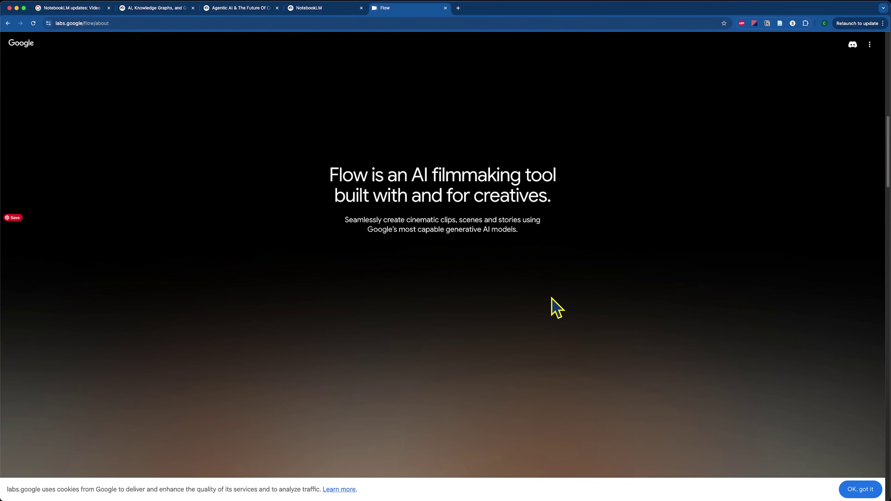
{"action": "scroll", "coordinate": [553, 305], "scroll_direction": "down", "scroll_amount": 6}
{"action": "scroll", "coordinate": [555, 306], "scroll_direction": "down", "scroll_amount": 3}
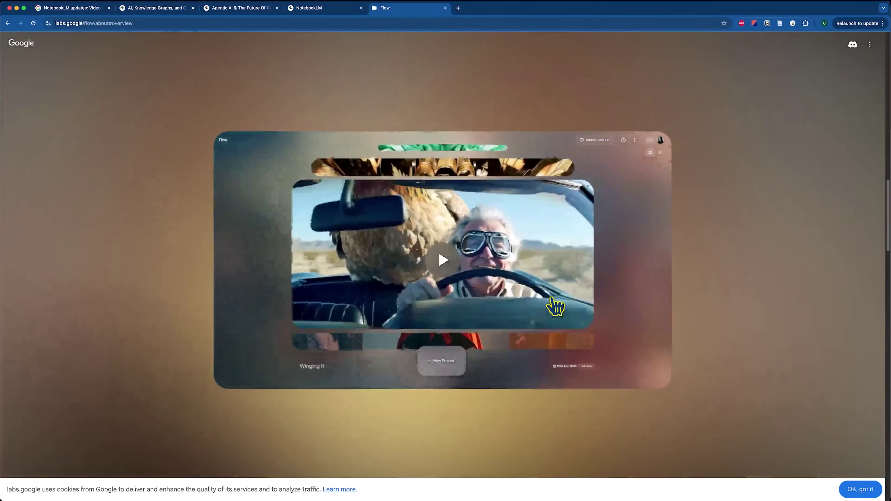
{"action": "scroll", "coordinate": [541, 327], "scroll_direction": "down", "scroll_amount": 10}
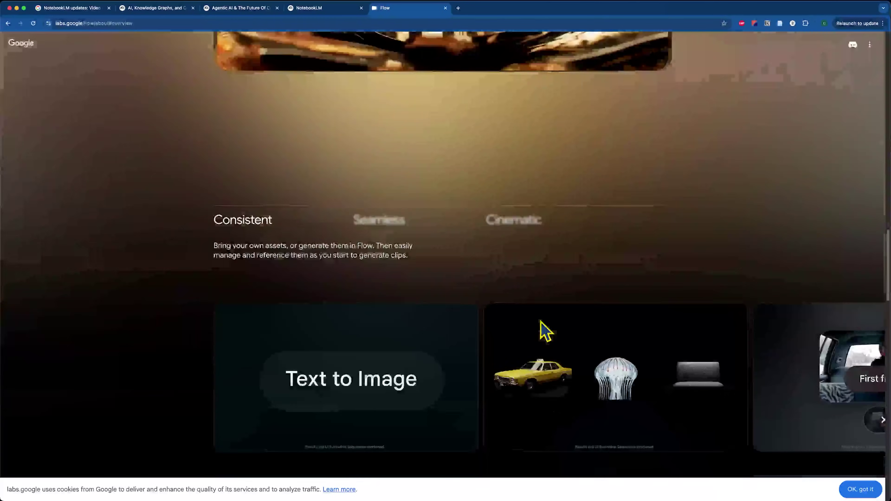
{"action": "scroll", "coordinate": [545, 332], "scroll_direction": "down", "scroll_amount": 1}
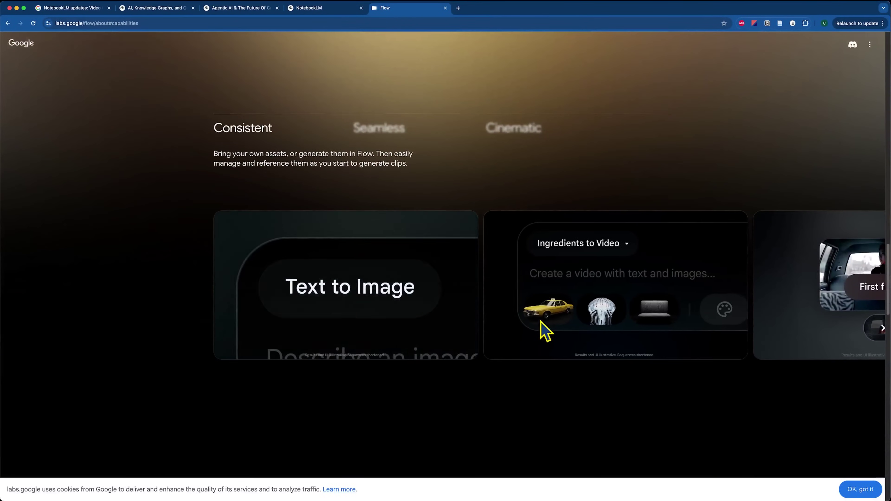
{"action": "scroll", "coordinate": [546, 331], "scroll_direction": "down", "scroll_amount": 1}
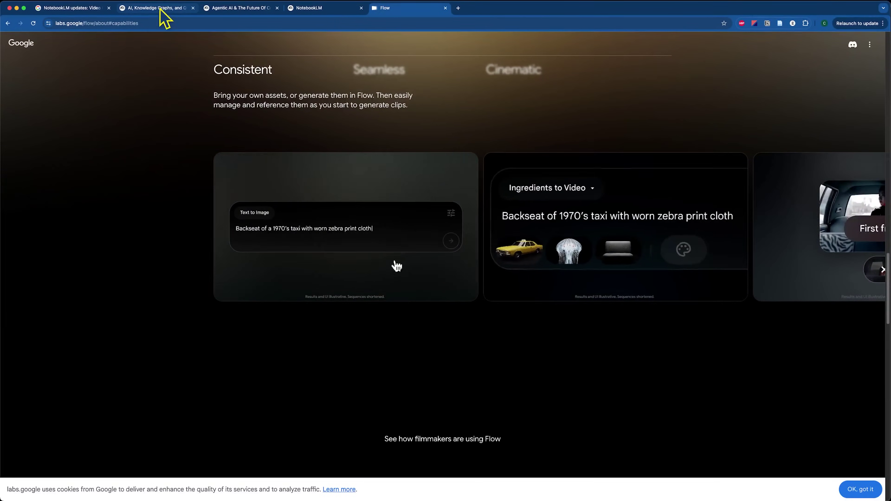
{"action": "left_click", "coordinate": [162, 7]}
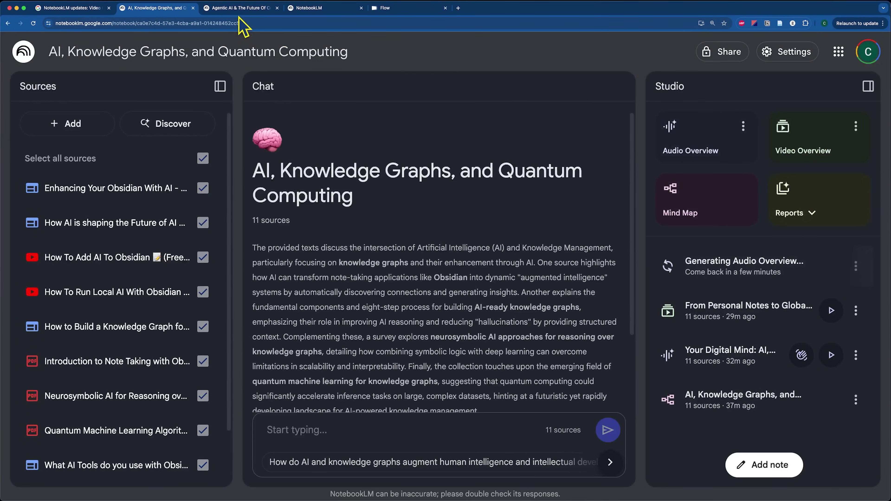
{"action": "left_click", "coordinate": [385, 10]}
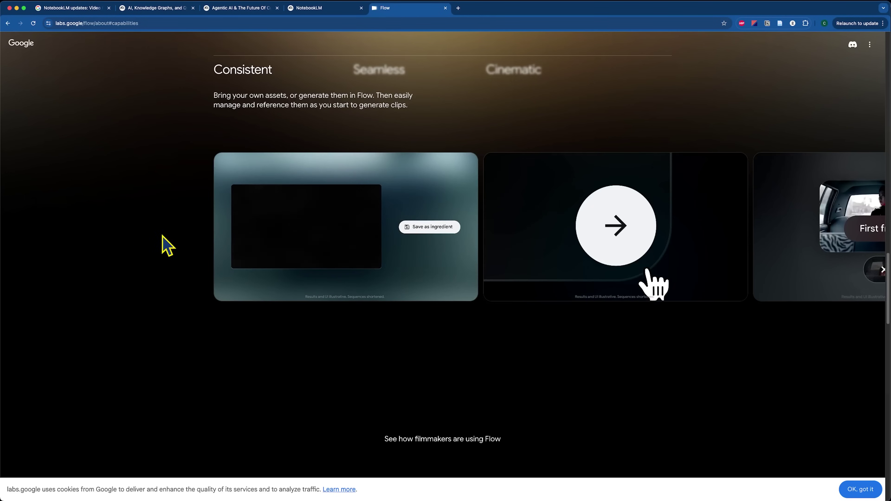
{"action": "scroll", "coordinate": [234, 261], "scroll_direction": "up", "scroll_amount": 10}
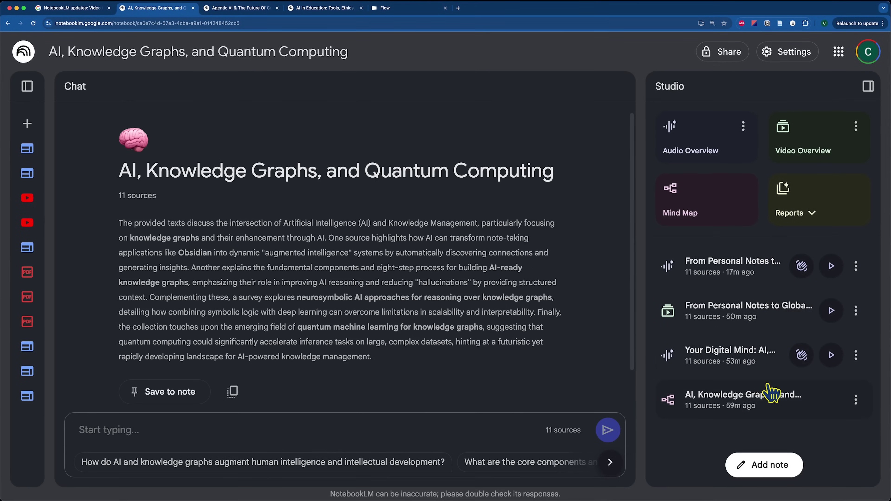
- Download the Video Overview based on the knowledge graphs notebook's 11 sources
{"action": "left_click", "coordinate": [856, 312]}
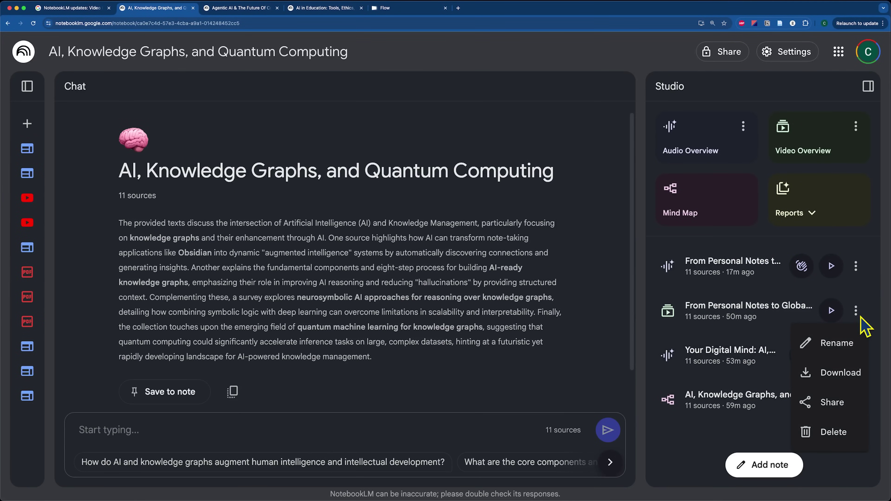
{"action": "left_click", "coordinate": [847, 374]}
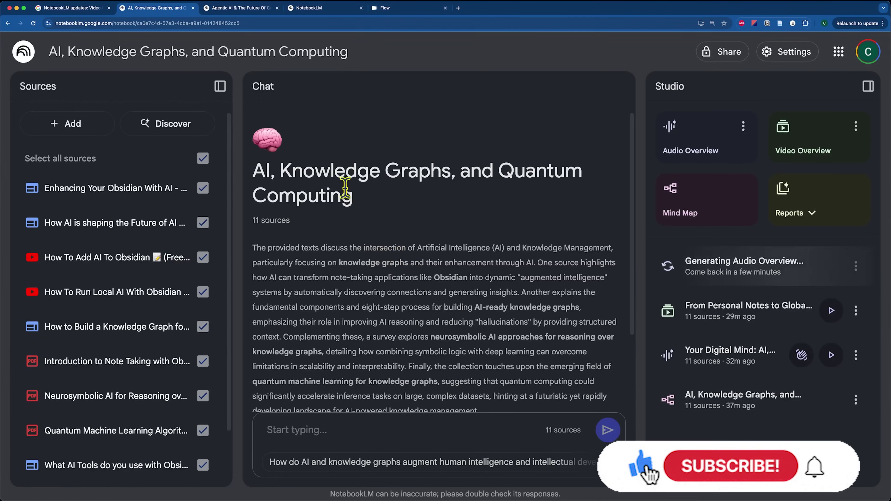
- Switch to the Agentic AI & The Future Of Coding notebook and watch its "The Rise of AI Agents" Video Overview full screen
{"action": "left_click", "coordinate": [235, 9]}
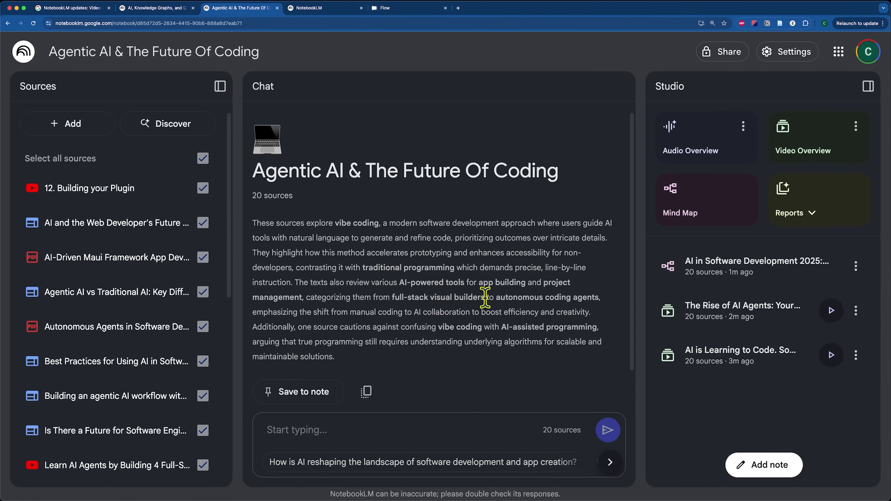
{"action": "left_click", "coordinate": [746, 324]}
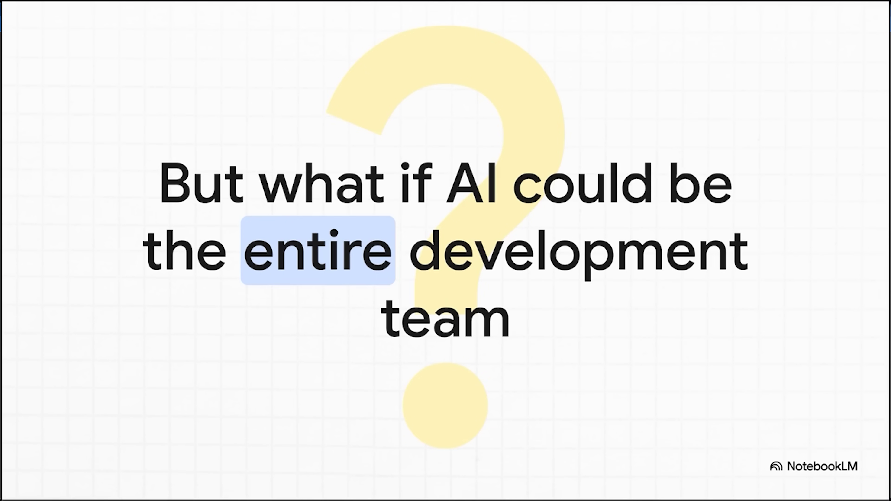
{"action": "key", "text": "Escape"}
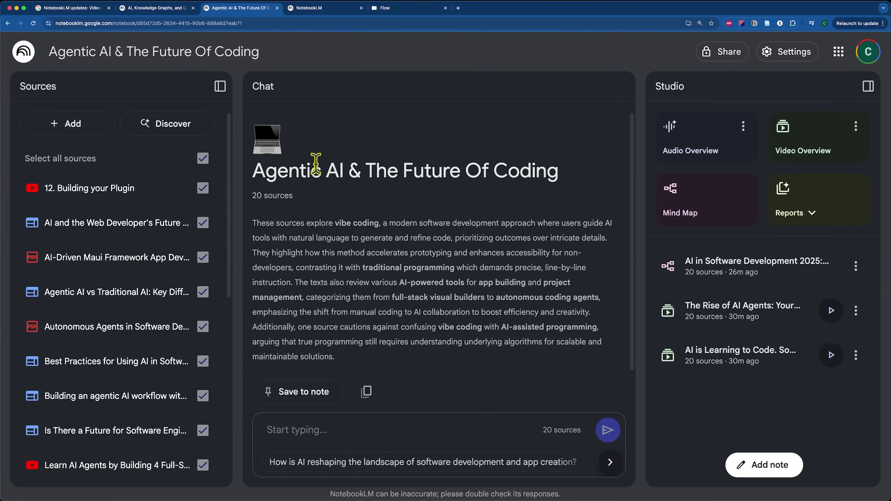
- Create a new notebook from the NotebookLM home page and open source discovery for it
{"action": "left_click", "coordinate": [311, 8]}
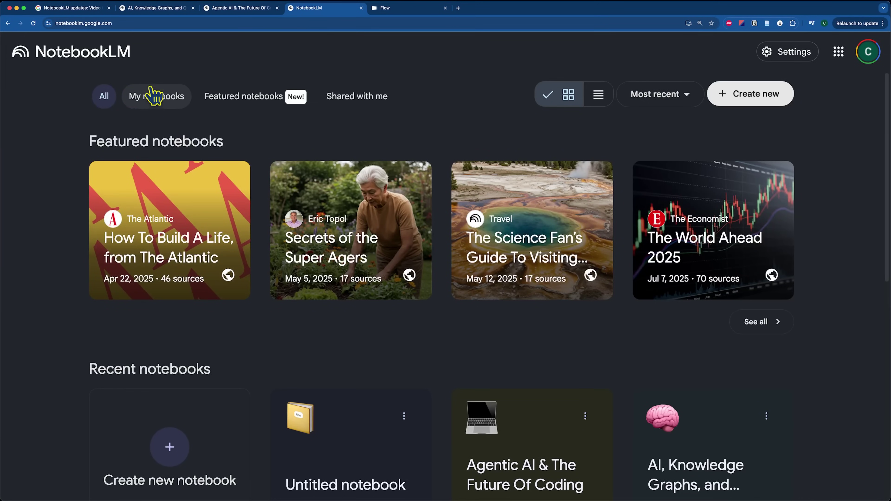
{"action": "left_click", "coordinate": [749, 102]}
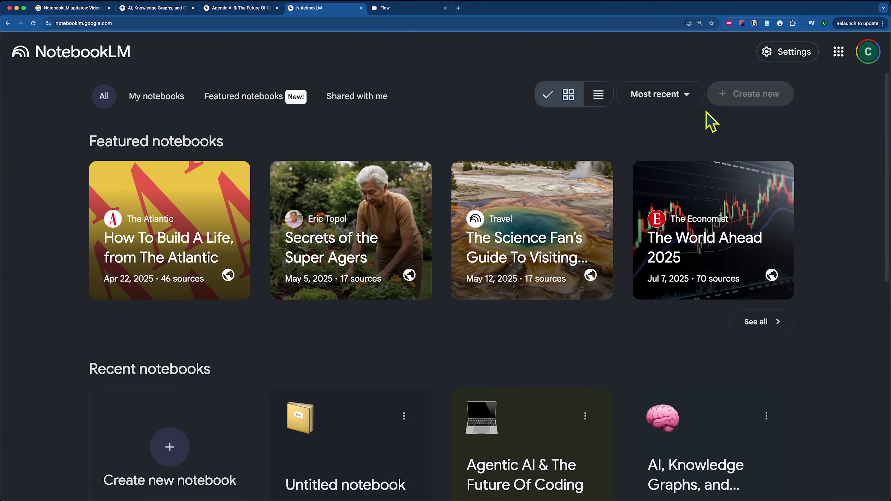
{"action": "left_click", "coordinate": [700, 104]}
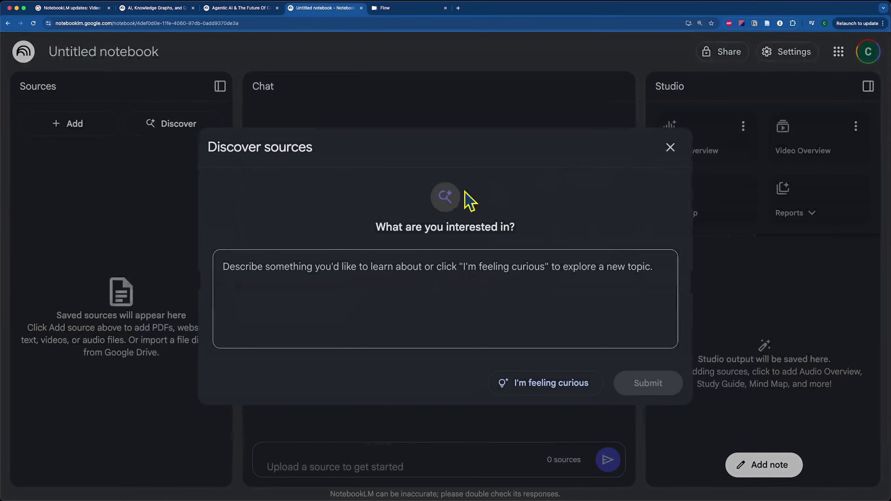
- Discover sources for "how can i use ai to help me learn topics more deeply? research best methods & state of the art practices"
{"action": "left_click", "coordinate": [391, 281]}
{"action": "type", "text": "how can i use ai to help me learn topics more deeply? research best methods & state of the art practices"}
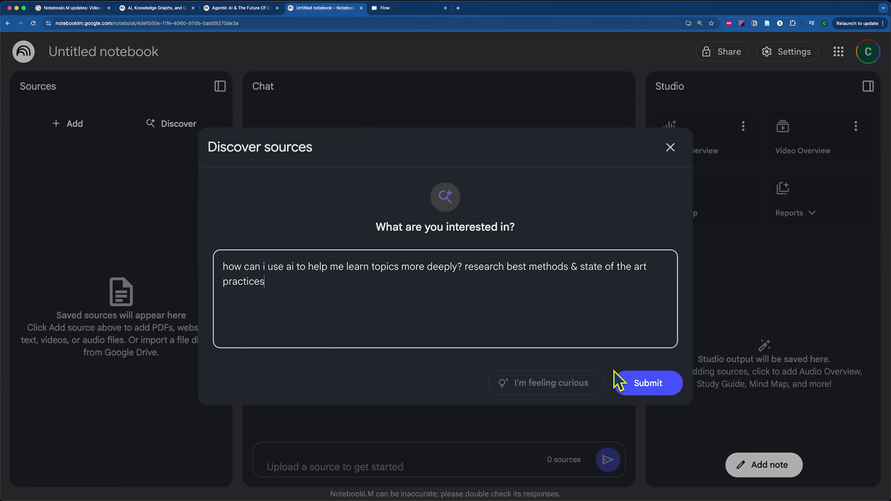
{"action": "left_click", "coordinate": [638, 384]}
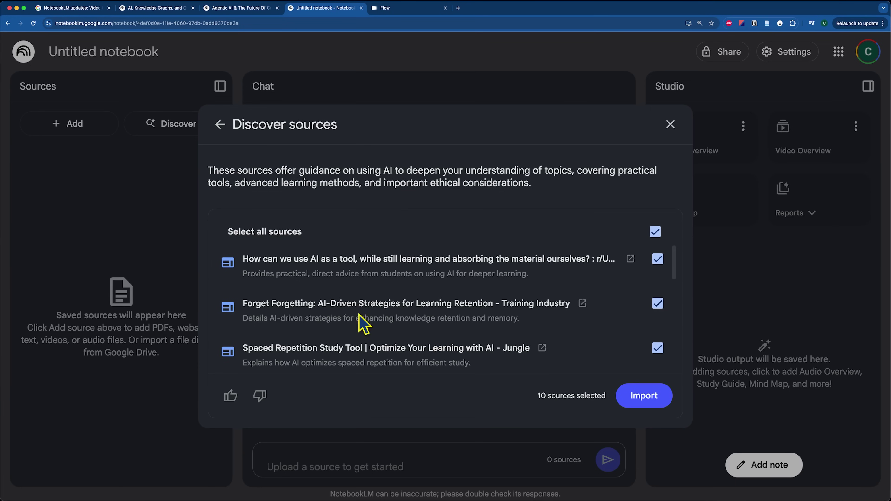
- Review the suggested sources on learning with AI and import all ten into the notebook
{"action": "scroll", "coordinate": [363, 274], "scroll_direction": "down", "scroll_amount": 6}
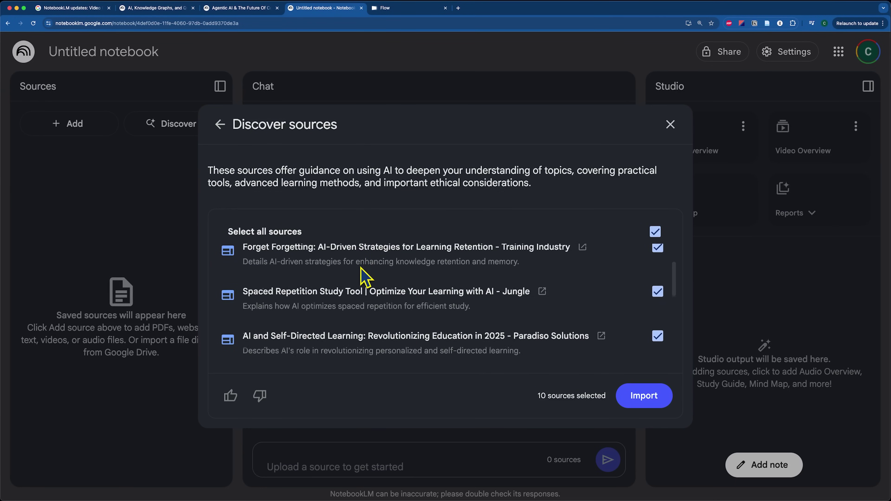
{"action": "scroll", "coordinate": [363, 274], "scroll_direction": "down", "scroll_amount": 2}
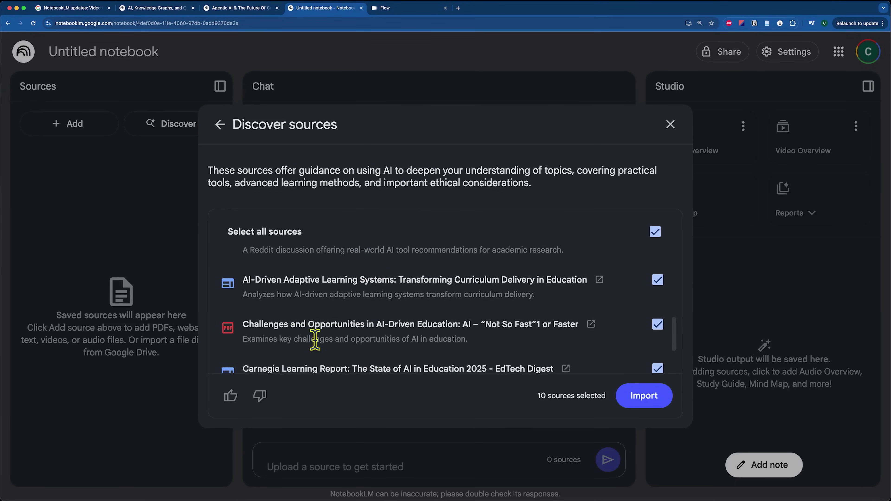
{"action": "scroll", "coordinate": [440, 325], "scroll_direction": "down", "scroll_amount": 3}
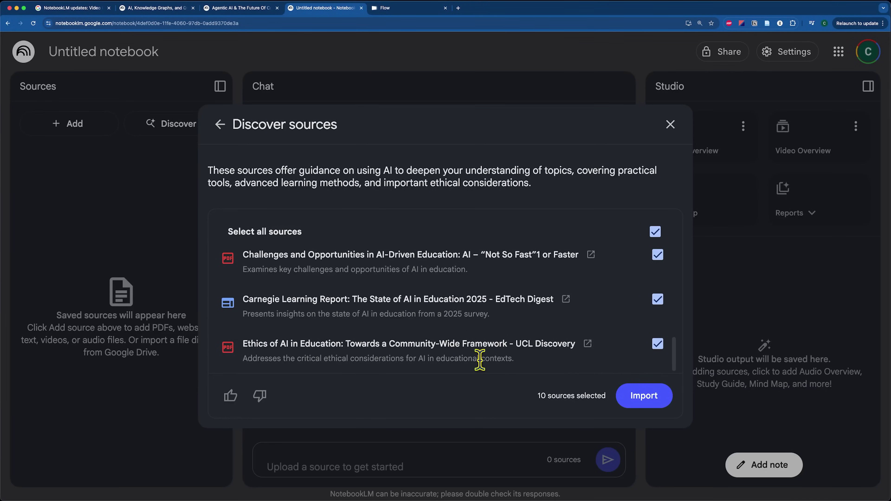
{"action": "left_click", "coordinate": [644, 396]}
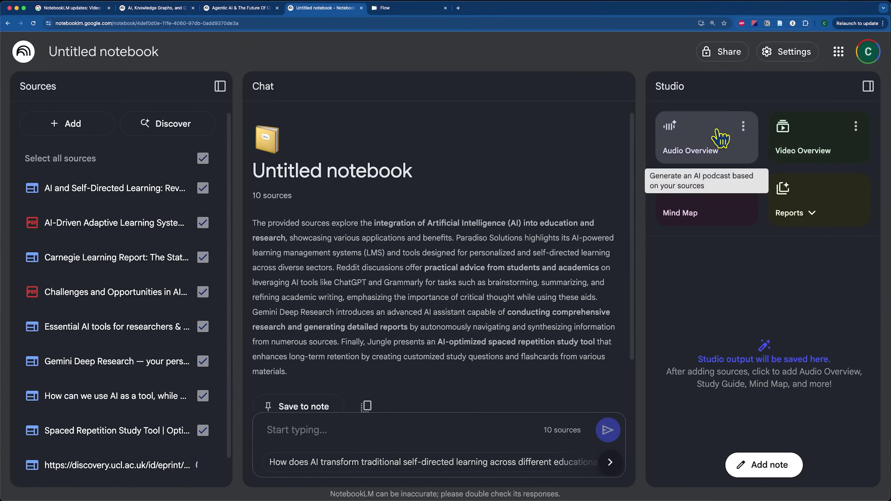
- Generate a mind map from the new notebook's imported sources and check the source list
{"action": "left_click", "coordinate": [698, 191]}
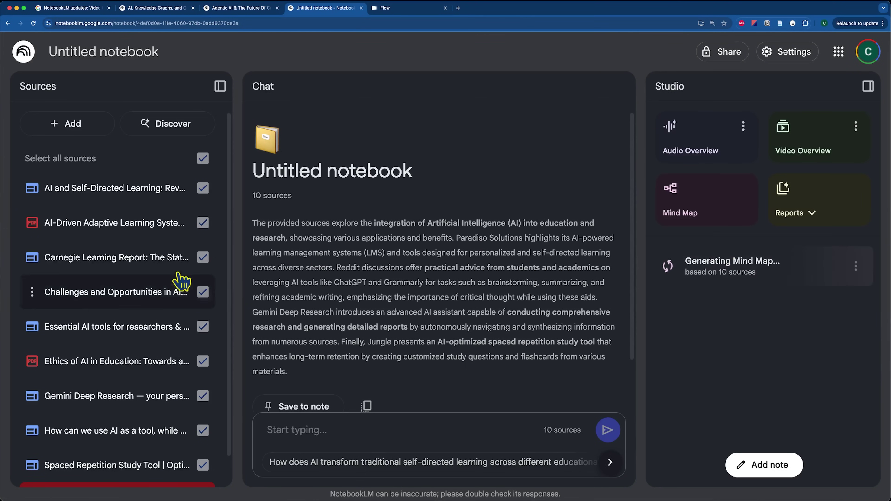
{"action": "scroll", "coordinate": [126, 316], "scroll_direction": "down", "scroll_amount": 1}
{"action": "scroll", "coordinate": [129, 307], "scroll_direction": "up", "scroll_amount": 1}
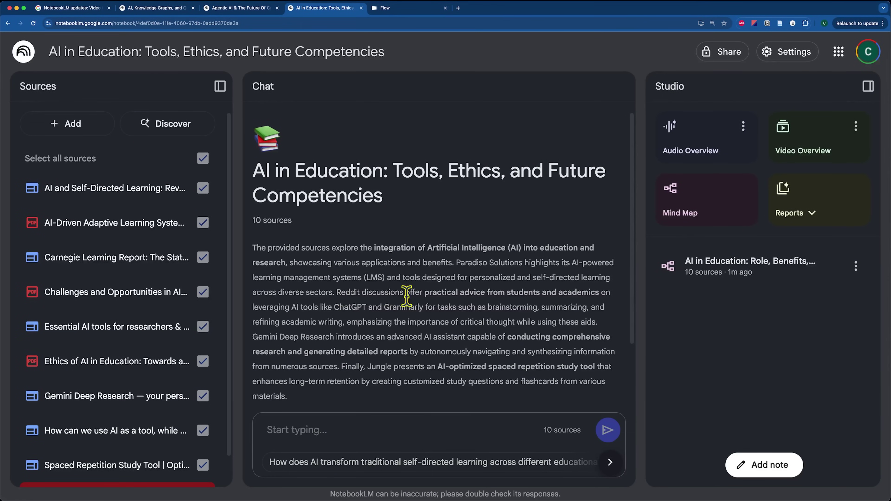
- Show the AI in Education mind map beside the chat, and expand and discuss its "Benefits of AI in Personalized Learning" branch
{"action": "left_click", "coordinate": [734, 268]}
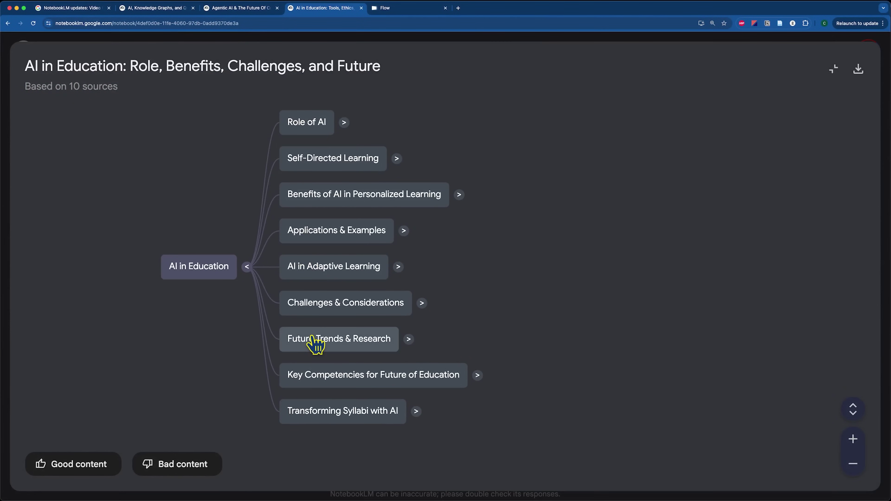
{"action": "left_click", "coordinate": [834, 69]}
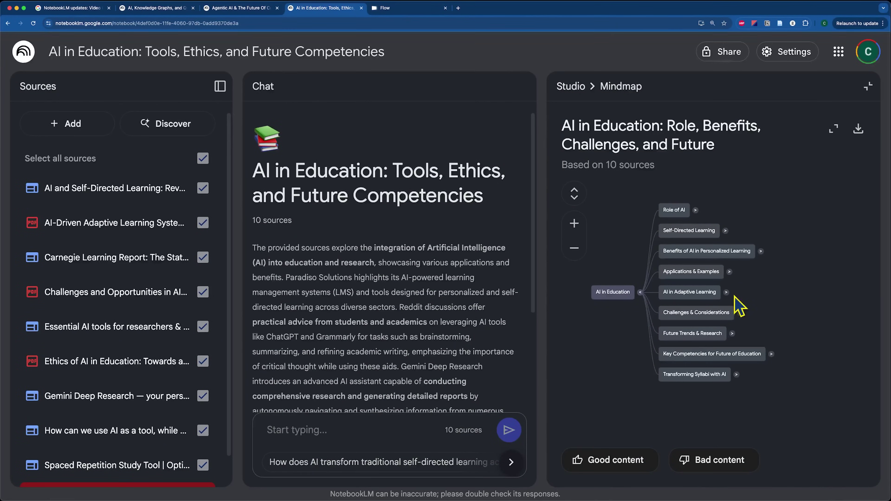
{"action": "left_click", "coordinate": [759, 251]}
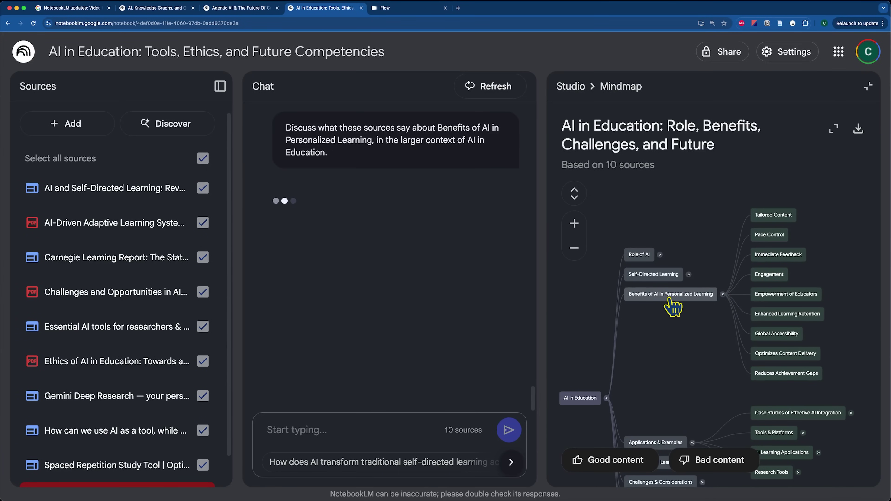
- Check the cited source passages in the chat answer on personalized learning benefits and save the answer as a note
{"action": "mouse_move", "coordinate": [455, 182]}
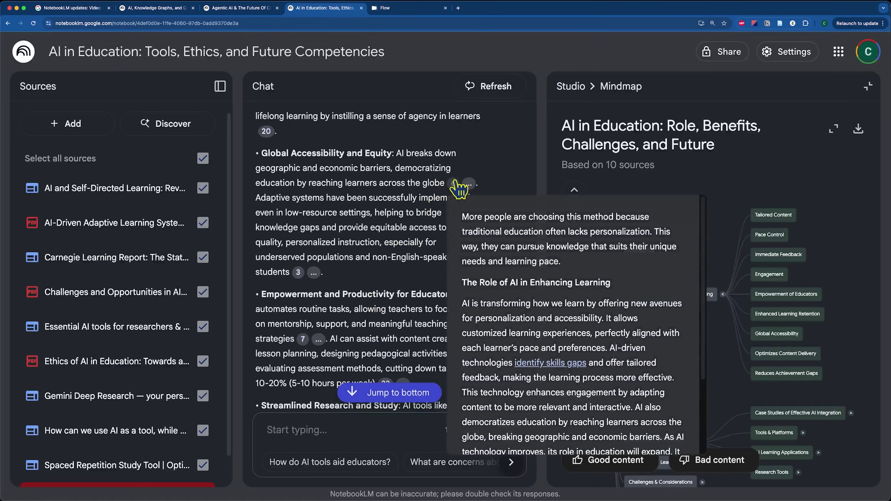
{"action": "mouse_move", "coordinate": [313, 272]}
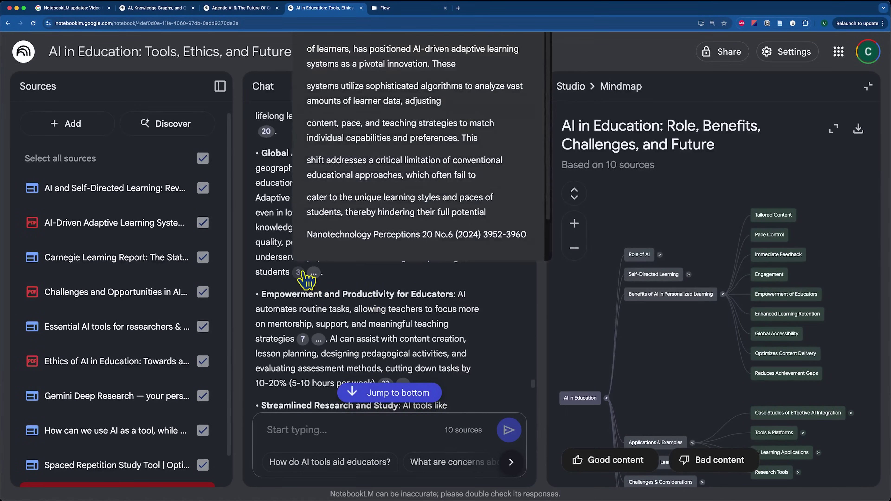
{"action": "scroll", "coordinate": [353, 216], "scroll_direction": "down", "scroll_amount": 2}
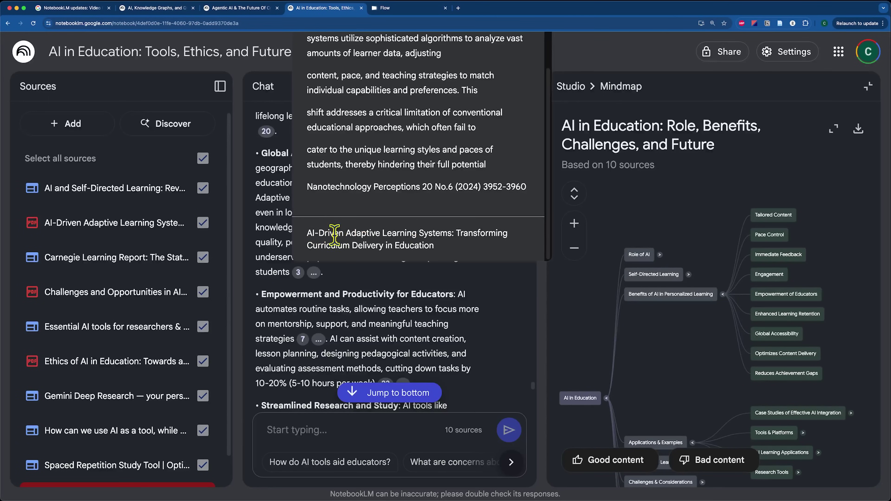
{"action": "scroll", "coordinate": [400, 257], "scroll_direction": "up", "scroll_amount": 2}
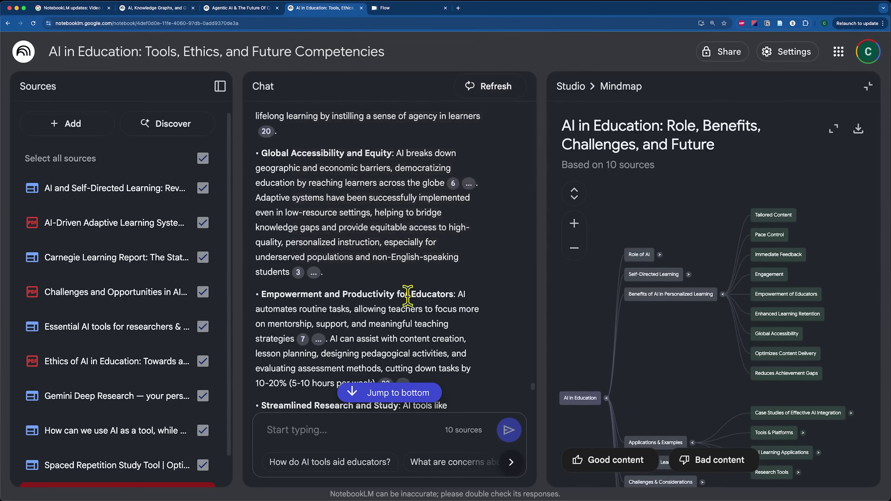
{"action": "scroll", "coordinate": [408, 296], "scroll_direction": "down", "scroll_amount": 7}
{"action": "scroll", "coordinate": [410, 298], "scroll_direction": "down", "scroll_amount": 5}
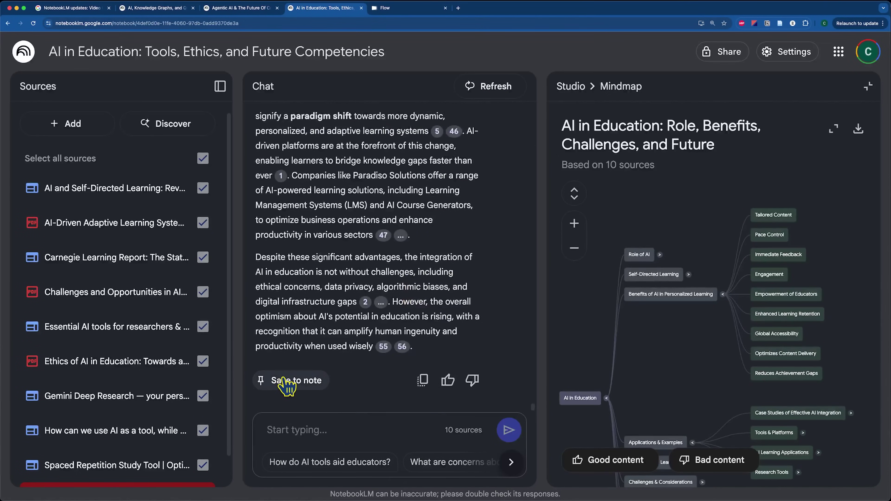
{"action": "left_click", "coordinate": [288, 381]}
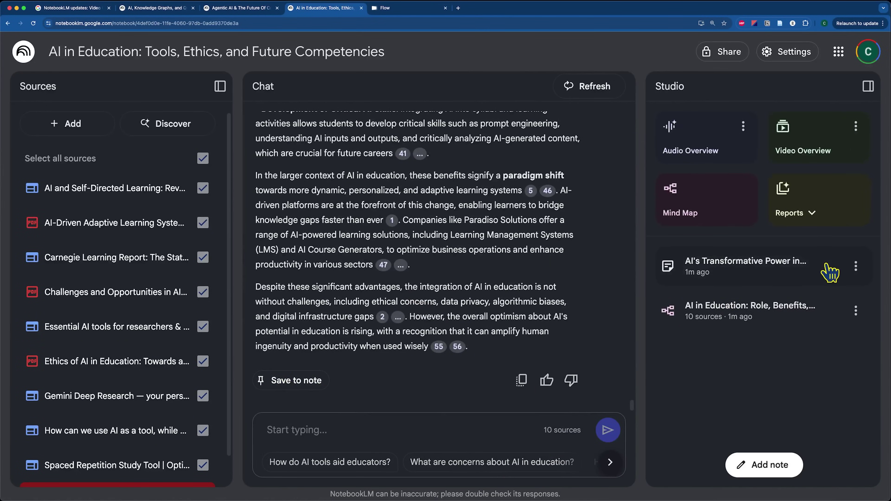
- Open the saved note "AI's Transformative Power in Personalized Education", convert it to a source, and return to the Studio overview
{"action": "left_click", "coordinate": [726, 277]}
{"action": "left_click", "coordinate": [582, 465]}
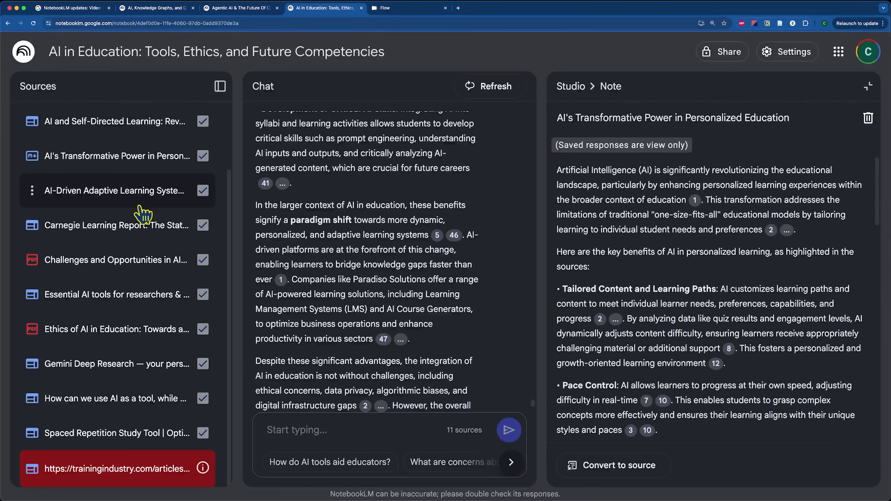
{"action": "left_click", "coordinate": [867, 87]}
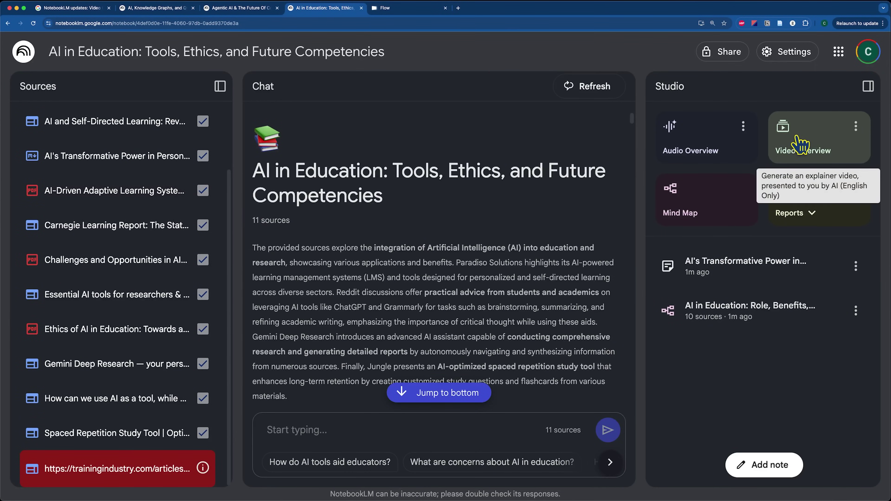
- Check which report types Studio can generate from the AI in Education sources
{"action": "left_click", "coordinate": [803, 211]}
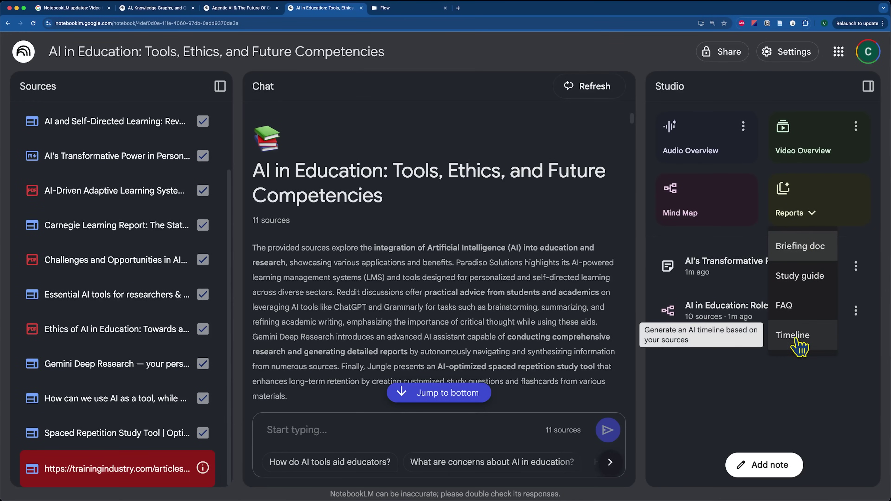
{"action": "left_click", "coordinate": [863, 340]}
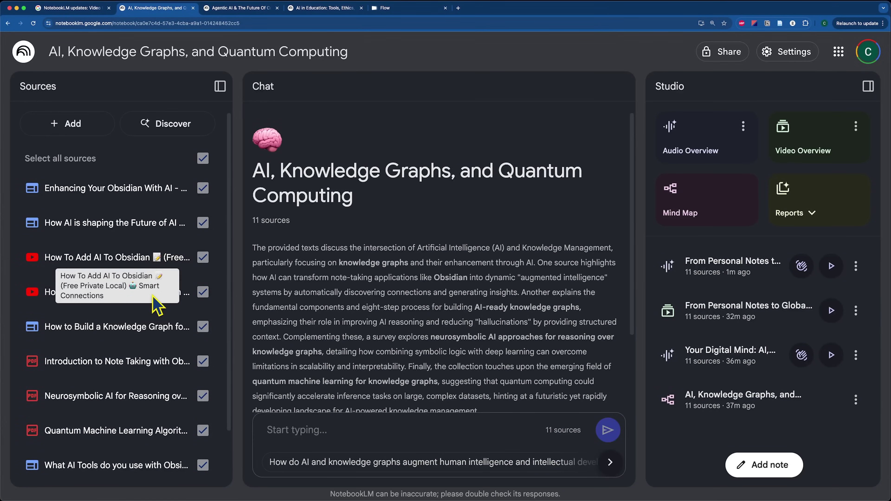
- Review the source upload and import options for the "AI, Knowledge Graphs, and Quantum Computing" notebook, leaving its sources as they are
{"action": "left_click", "coordinate": [67, 123]}
{"action": "scroll", "coordinate": [417, 308], "scroll_direction": "down", "scroll_amount": 1}
{"action": "scroll", "coordinate": [456, 361], "scroll_direction": "up", "scroll_amount": 1}
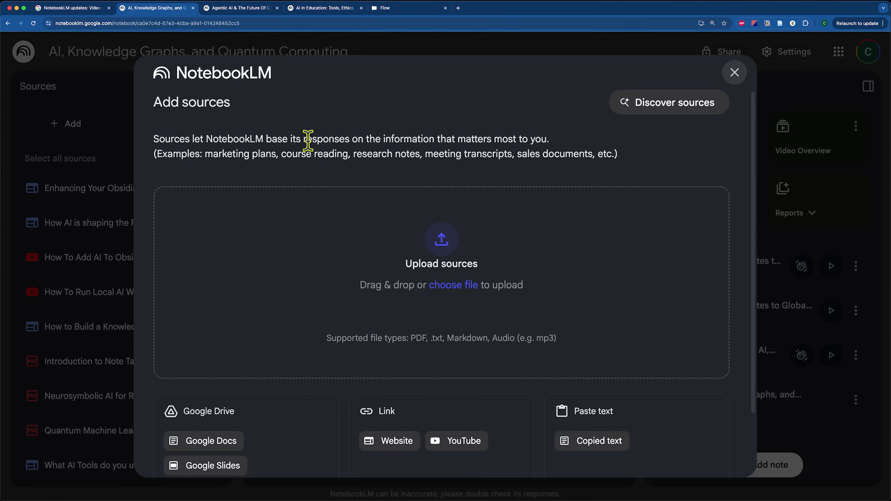
{"action": "left_click", "coordinate": [88, 202]}
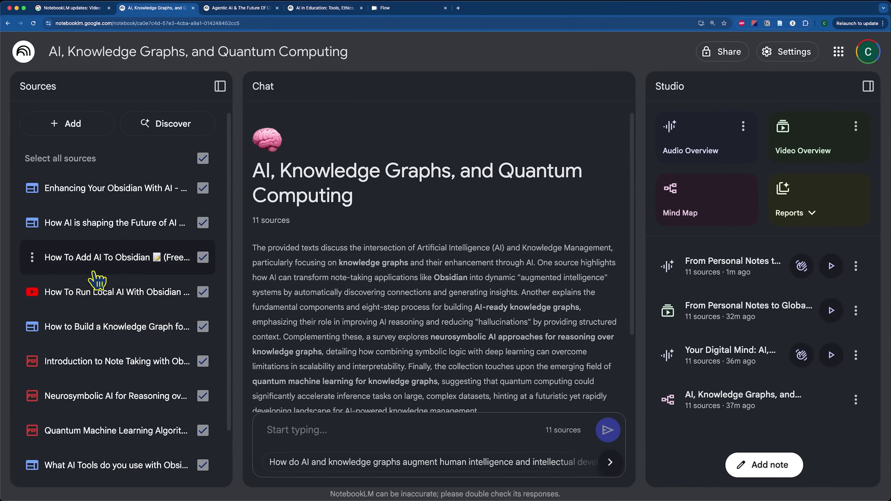
- Open the customization options for the Video Overview of the "AI, Knowledge Graphs, and Quantum Computing" notebook
{"action": "left_click", "coordinate": [855, 126]}
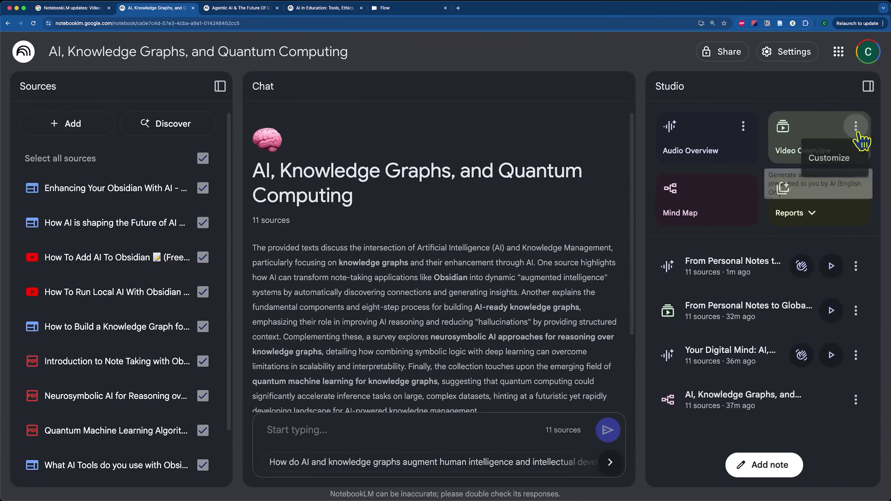
{"action": "left_click", "coordinate": [822, 158]}
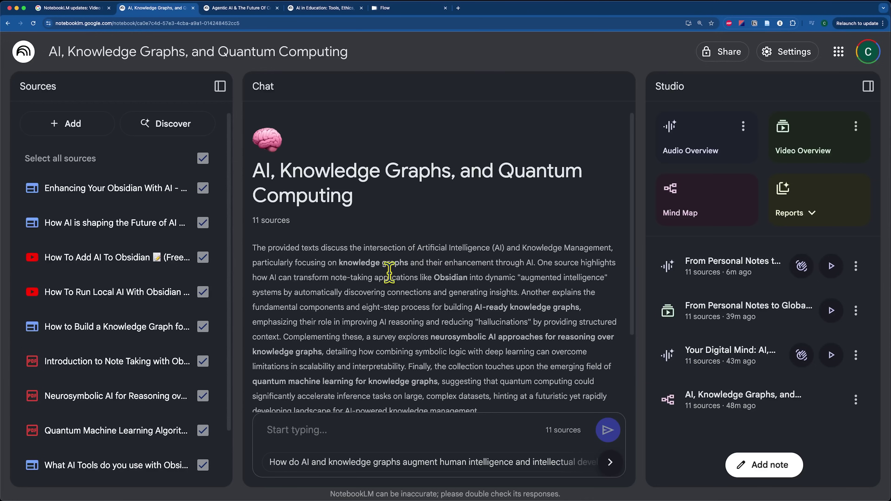
- Read the Students row of the scenario table, highlighting what is possible now and why it is better
{"action": "mouse_move", "coordinate": [160, 276]}
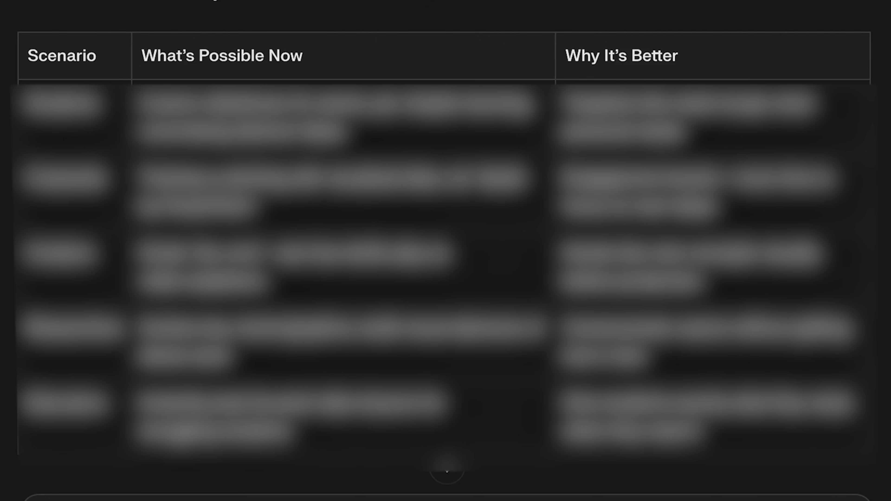
{"action": "left_click_drag", "start_coordinate": [29, 102], "coordinate": [98, 102]}
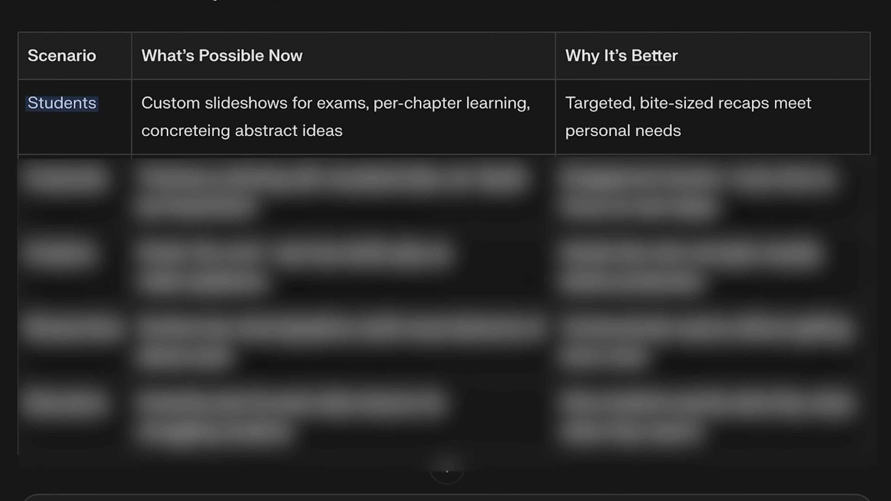
{"action": "left_click", "coordinate": [66, 89]}
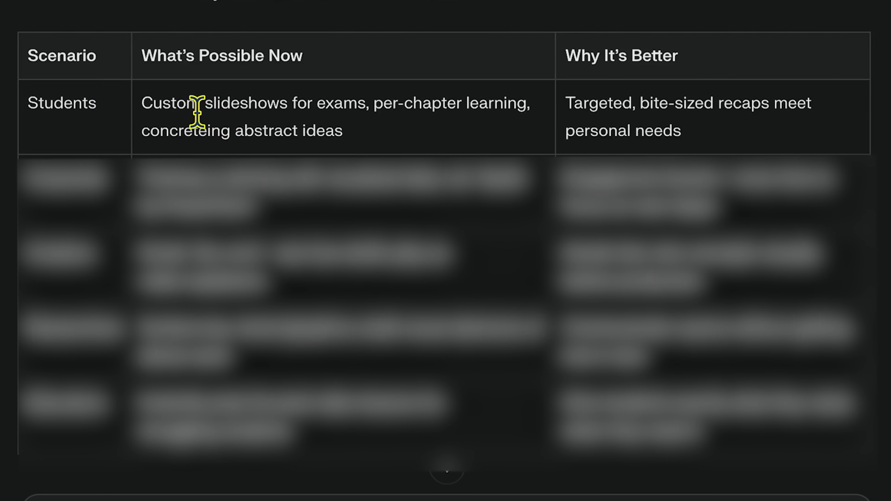
{"action": "left_click_drag", "start_coordinate": [141, 103], "coordinate": [367, 99]}
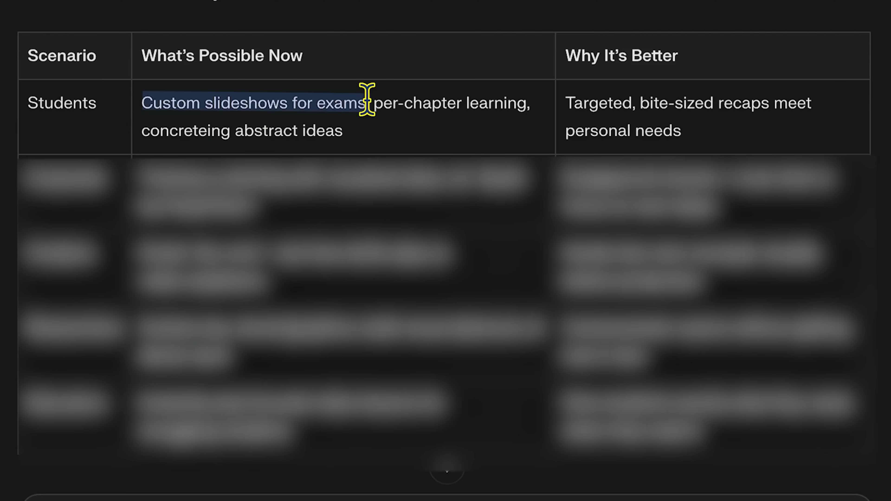
{"action": "left_click", "coordinate": [356, 101]}
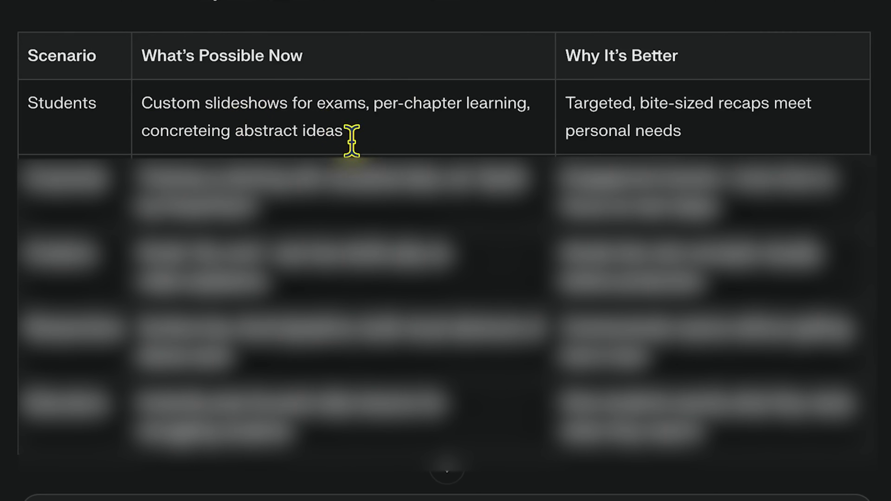
{"action": "double_click", "coordinate": [403, 102]}
{"action": "left_click_drag", "start_coordinate": [403, 102], "coordinate": [527, 99]}
{"action": "left_click", "coordinate": [488, 127]}
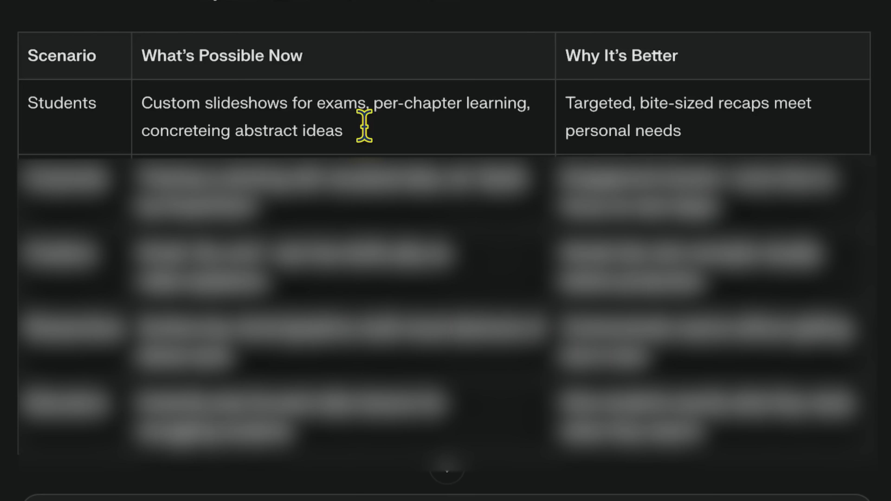
{"action": "left_click_drag", "start_coordinate": [566, 102], "coordinate": [732, 103]}
{"action": "left_click", "coordinate": [715, 126]}
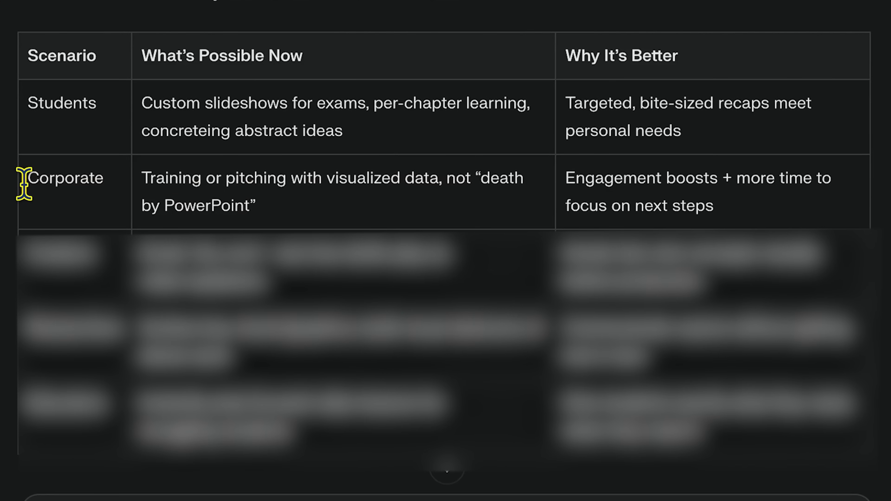
- Go through the Corporate, Creators, Researchers and Educators rows of the scenario table, highlighting key terms
{"action": "double_click", "coordinate": [154, 177]}
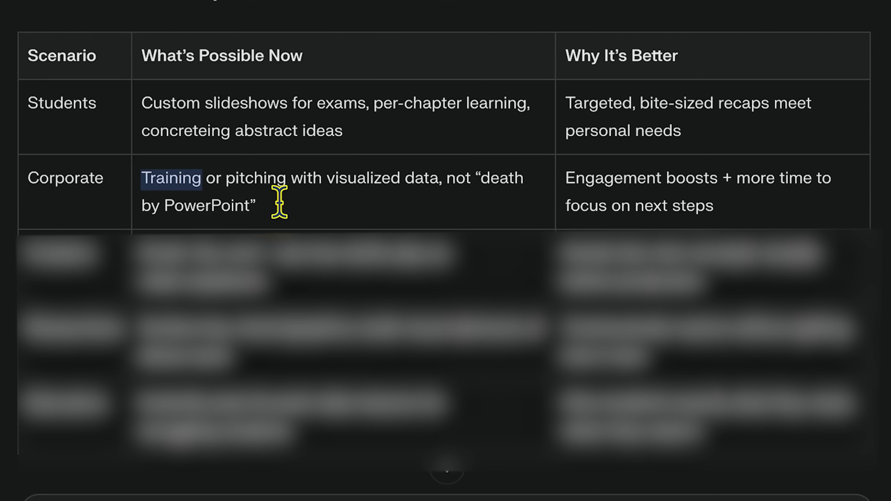
{"action": "double_click", "coordinate": [49, 253]}
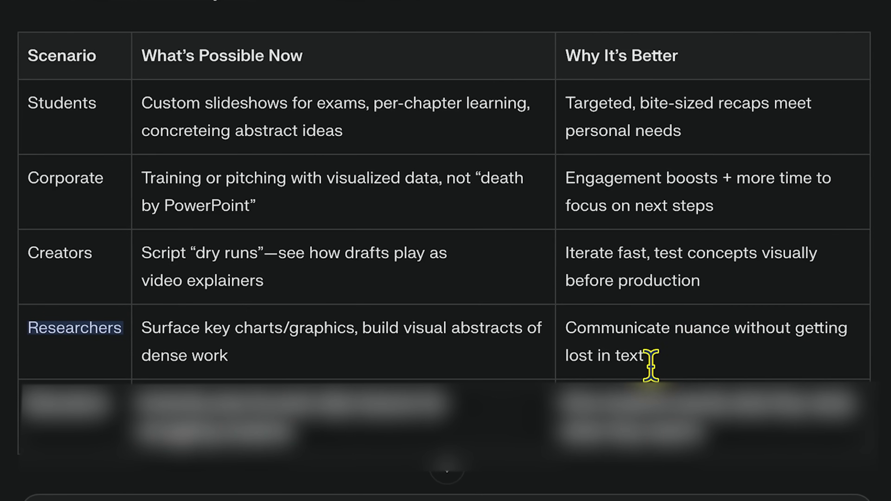
{"action": "double_click", "coordinate": [69, 414]}
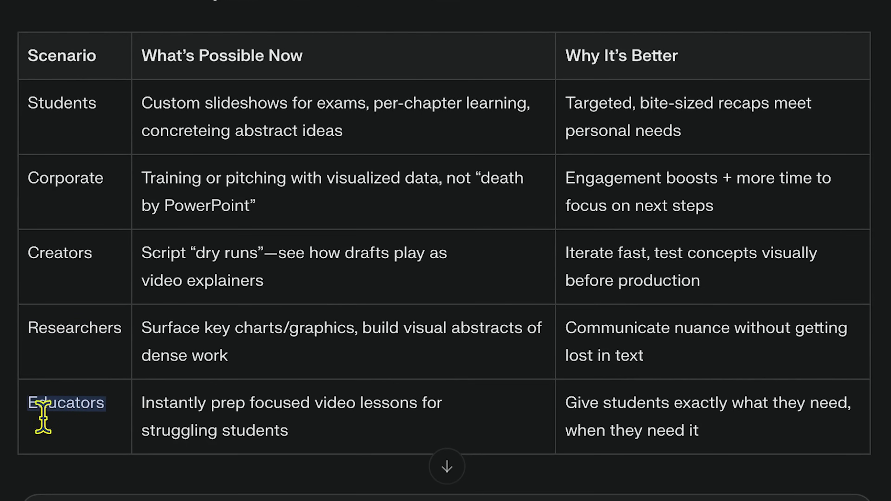